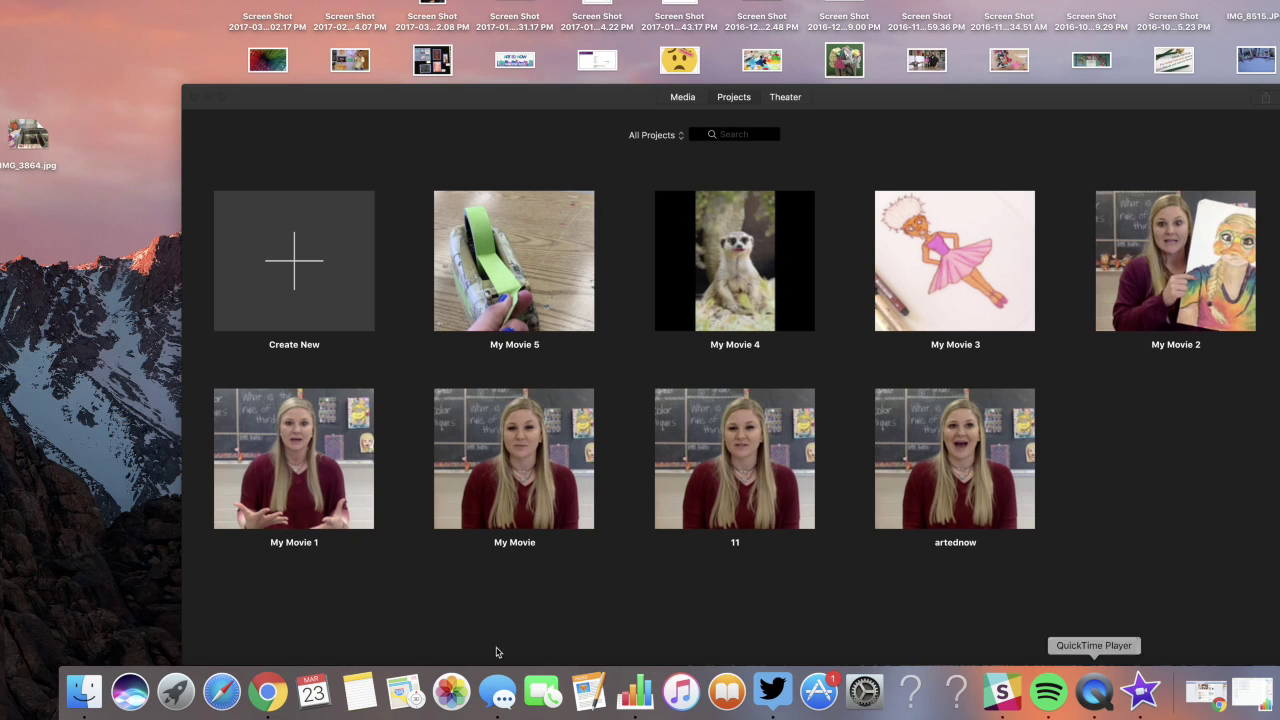
# - Launch iMovie from the Applications folder in Finder
pyautogui.click(80, 690)
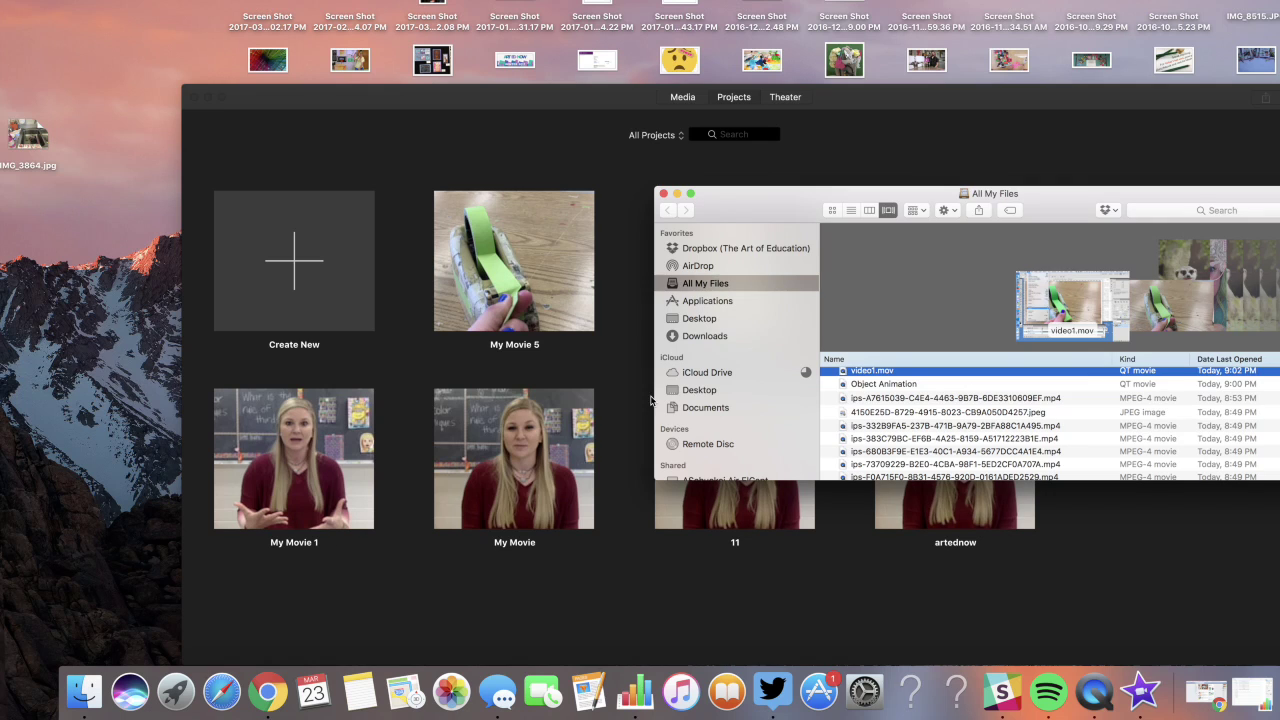
pyautogui.click(709, 302)
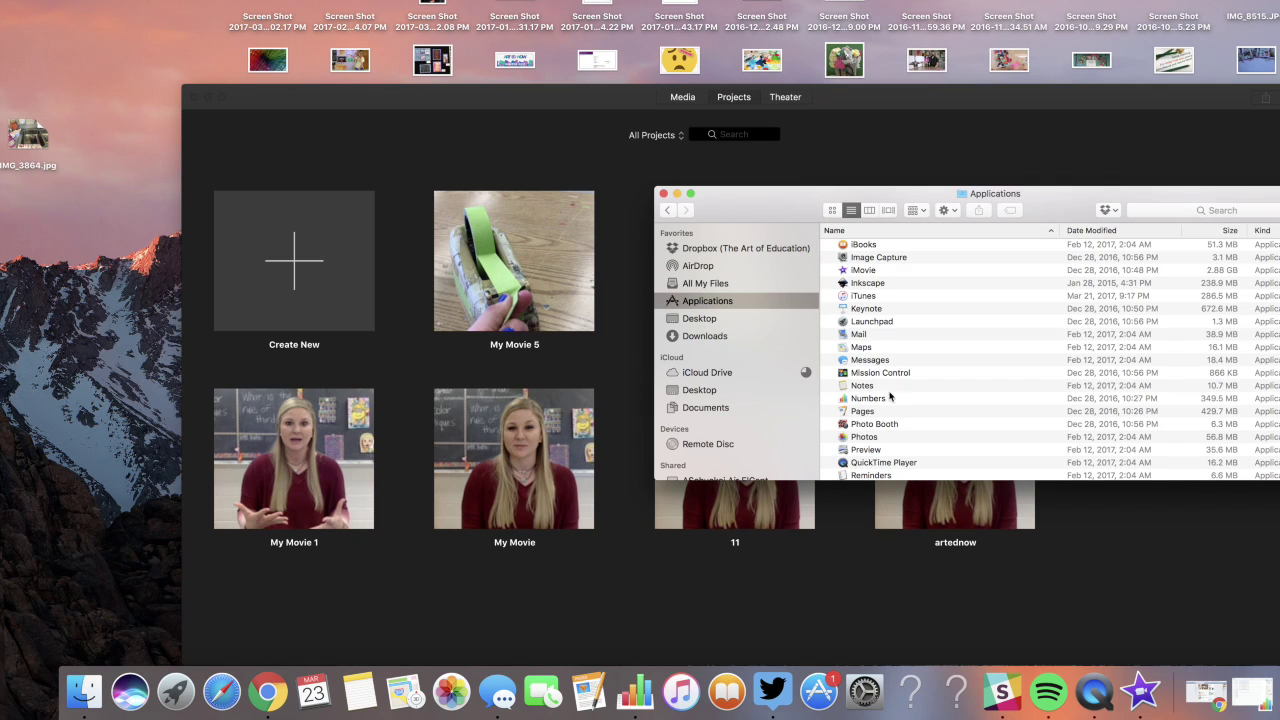
pyautogui.scroll(-1, 873, 390)
pyautogui.scroll(5, 868, 390)
pyautogui.scroll(-3, 865, 385)
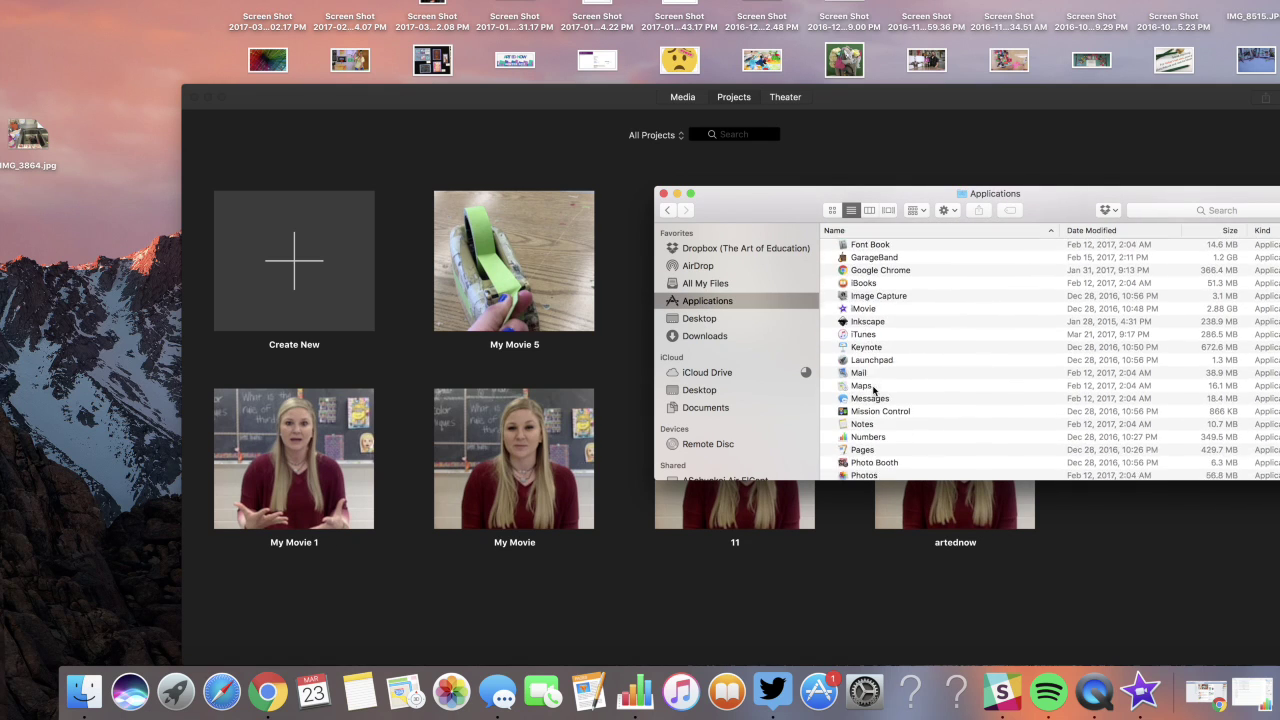
pyautogui.click(873, 291)
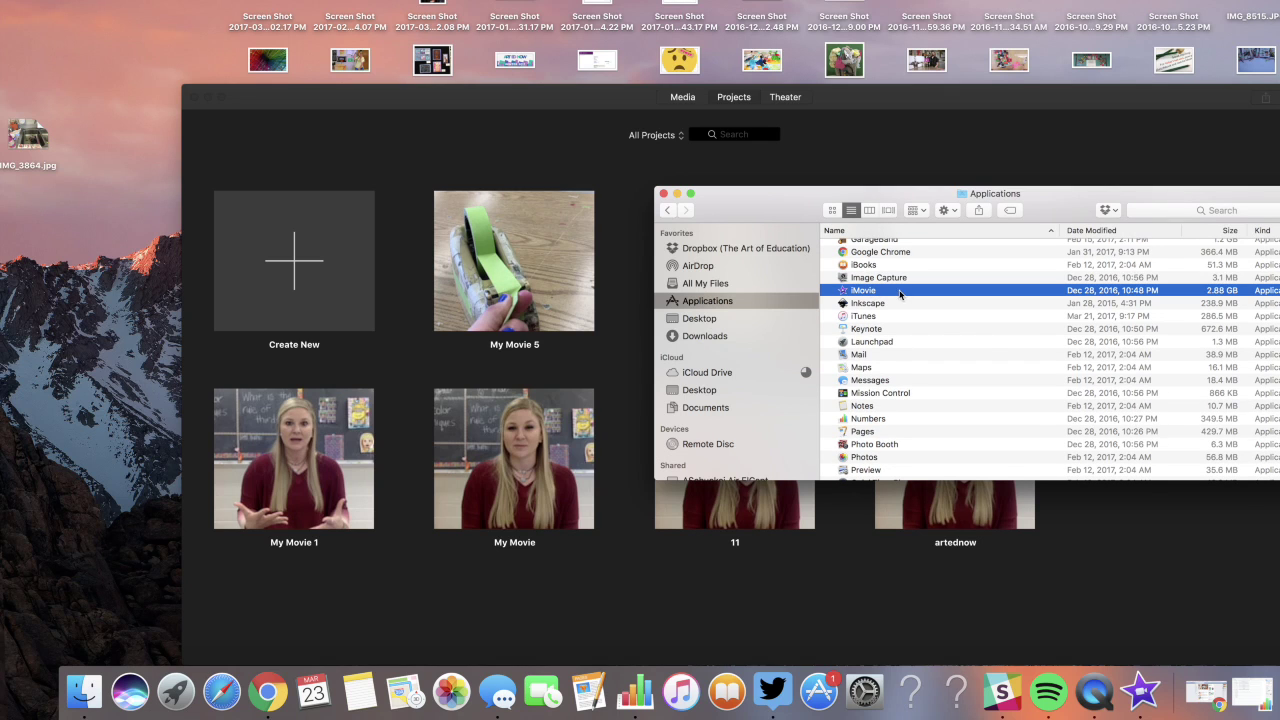
pyautogui.click(663, 194)
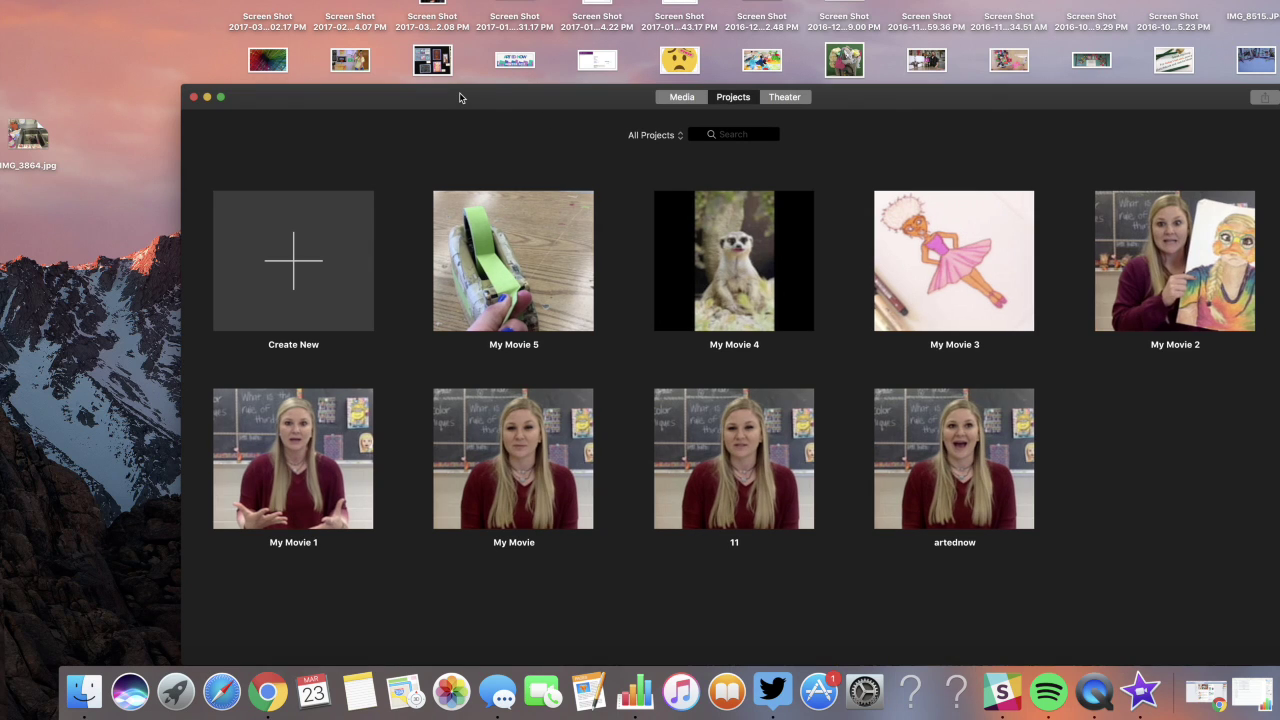
# - Create a new blank Movie project, My Movie 6
pyautogui.moveTo(486, 94); pyautogui.dragTo(458, 32)
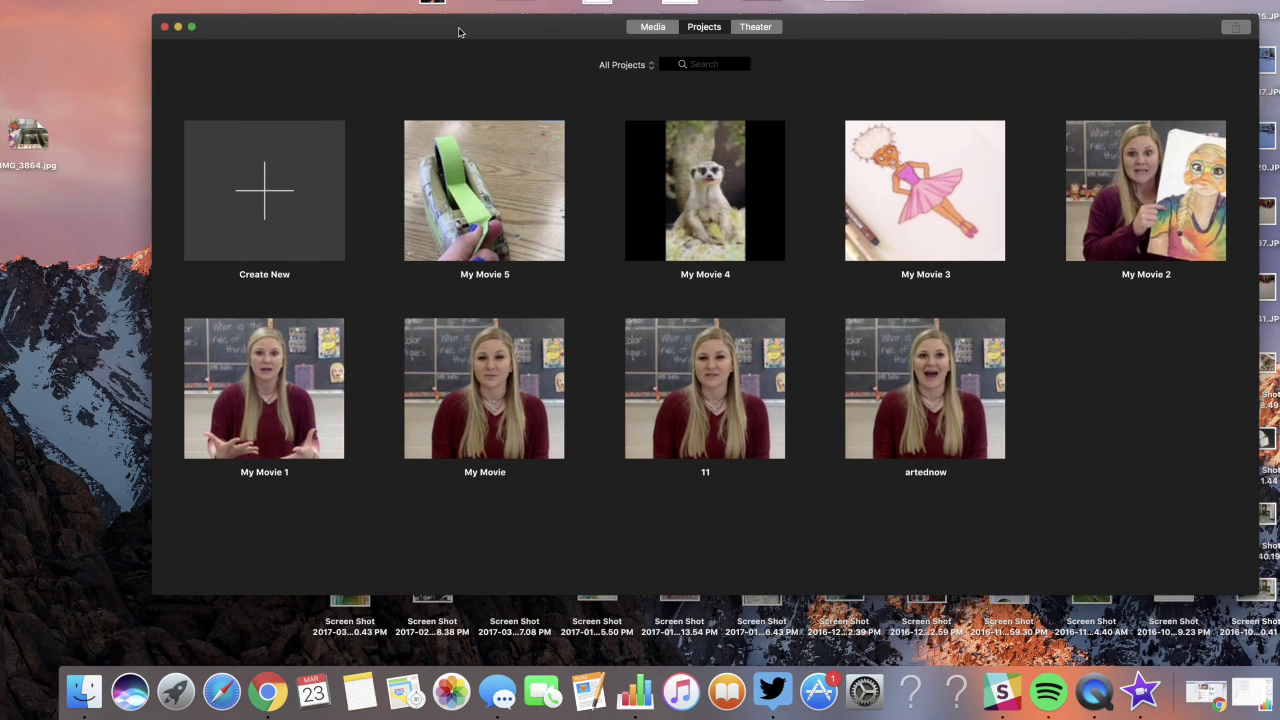
pyautogui.click(267, 195)
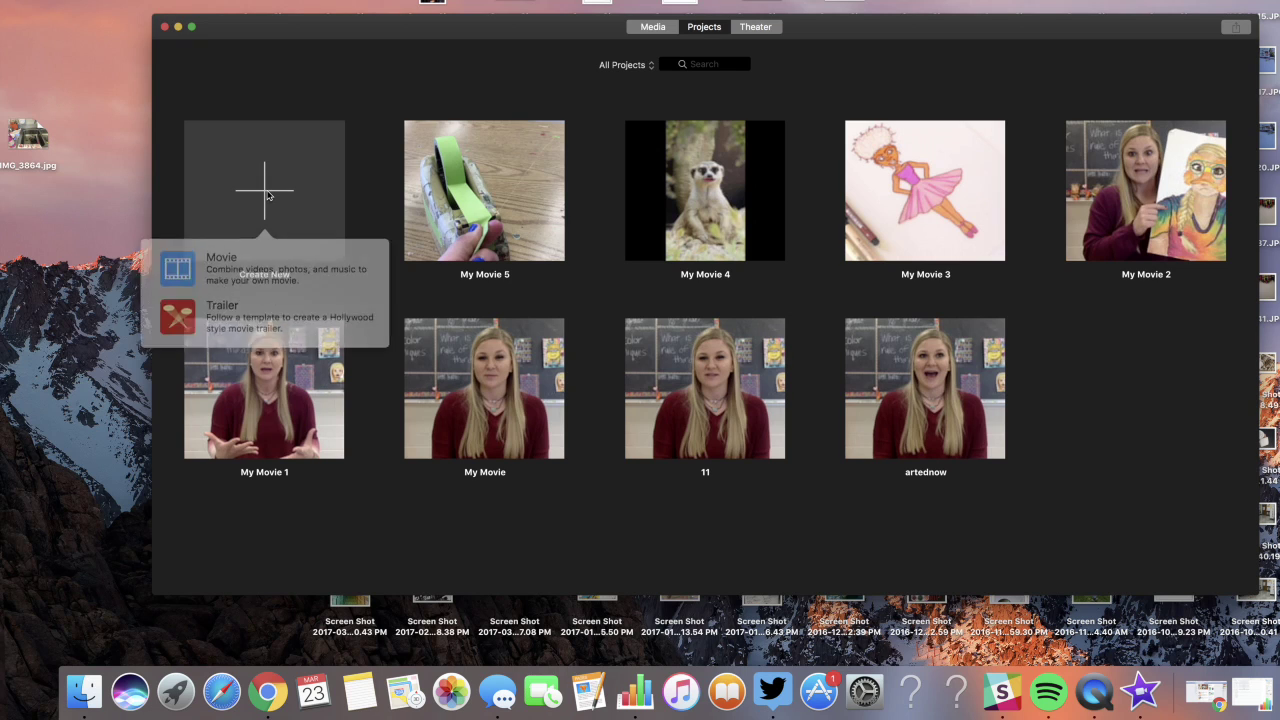
pyautogui.click(226, 262)
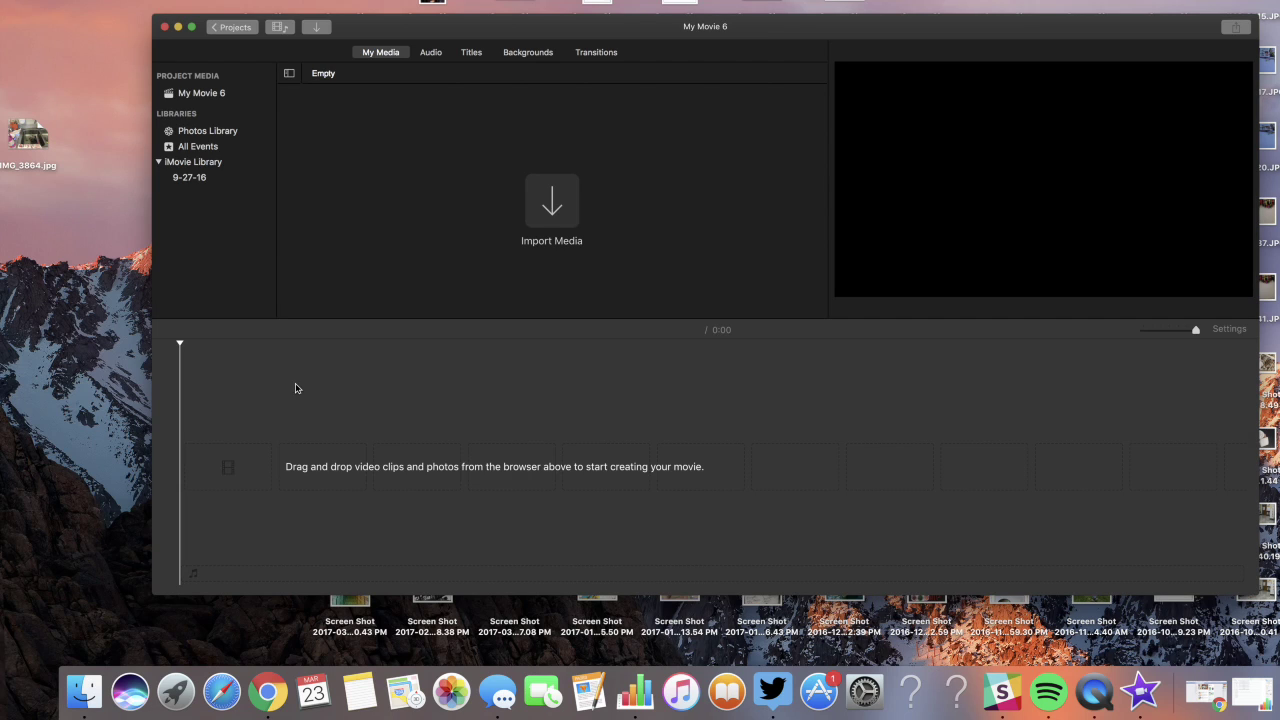
# - Drag the Object Animation file from Finder into My Movie 6's project media
pyautogui.click(186, 93)
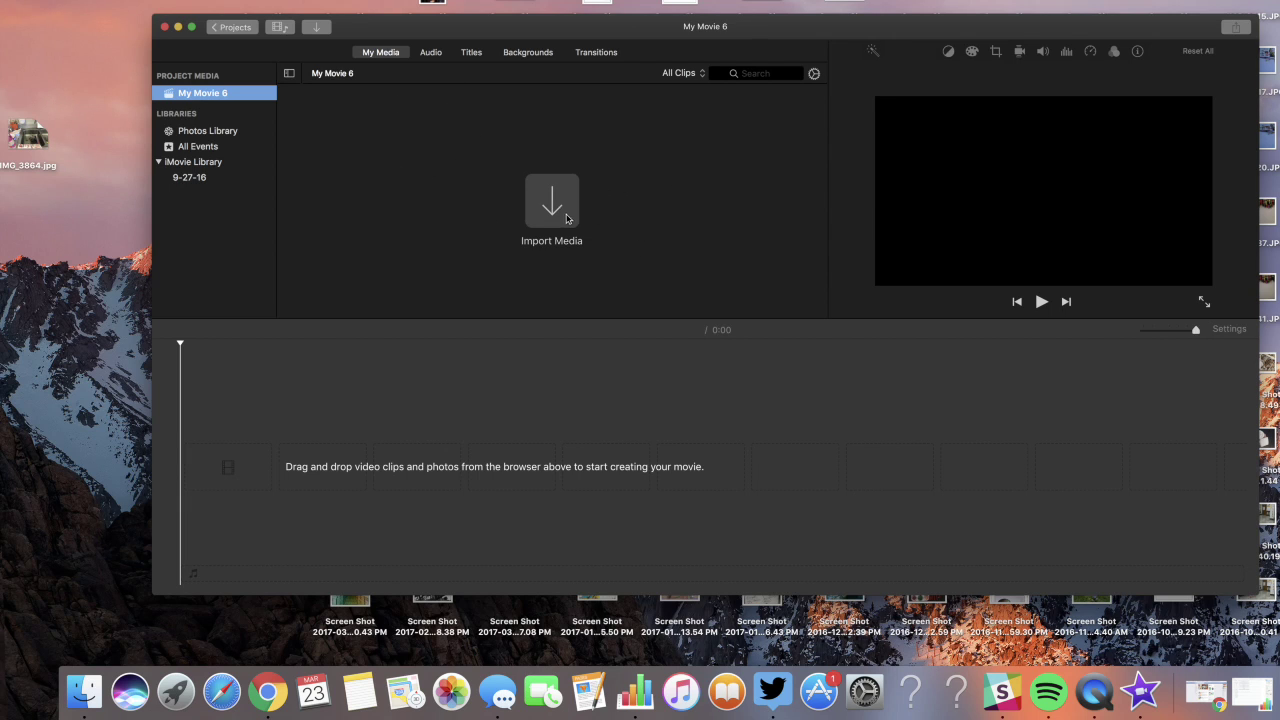
pyautogui.click(83, 690)
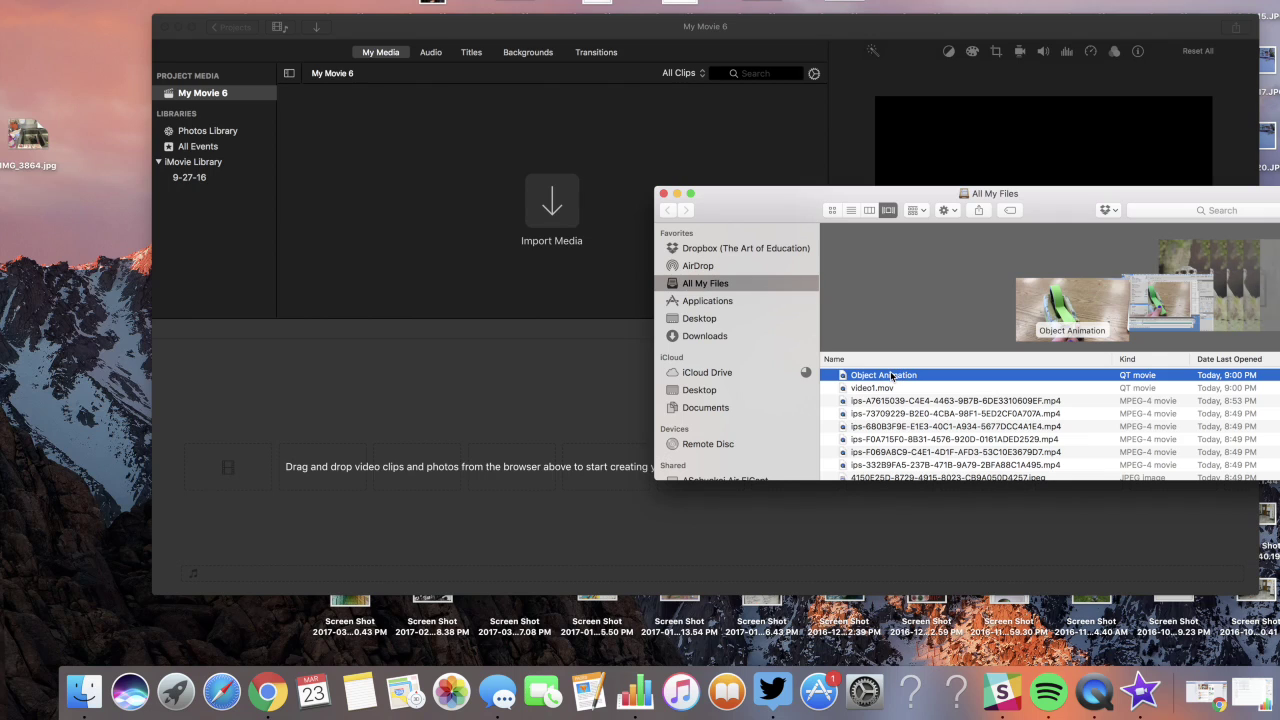
pyautogui.moveTo(892, 375); pyautogui.dragTo(572, 197)
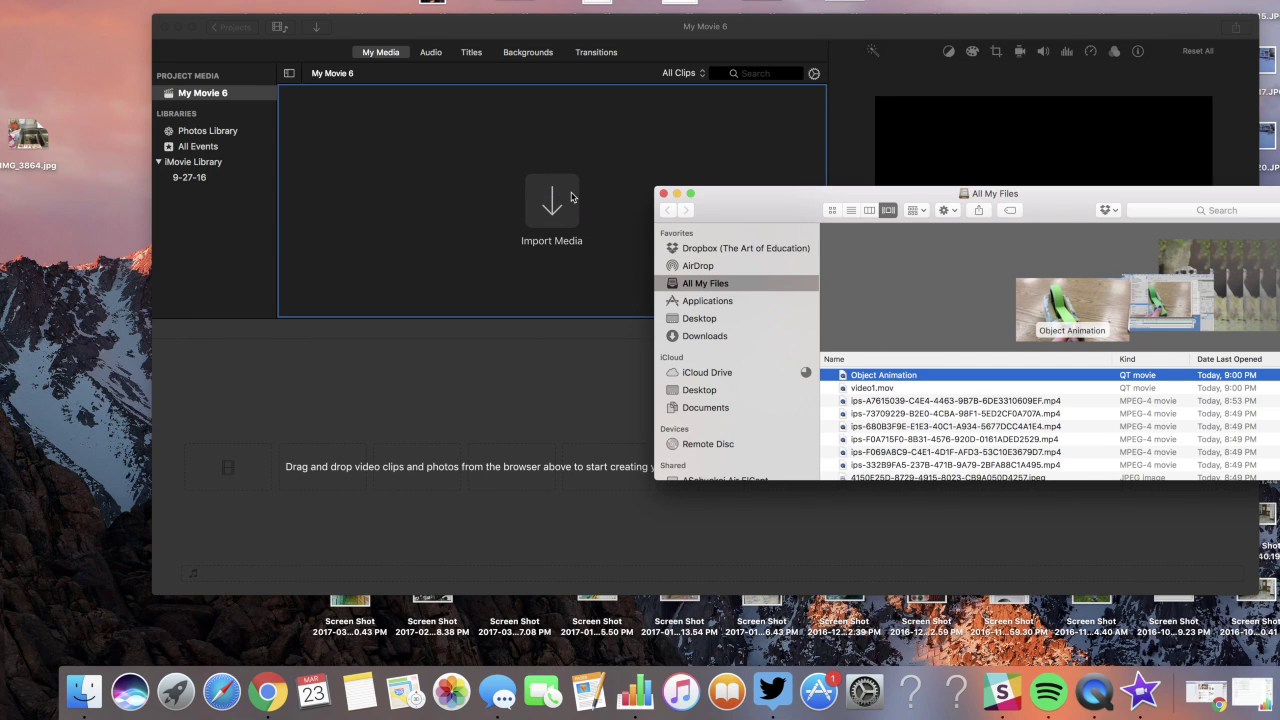
pyautogui.click(672, 188)
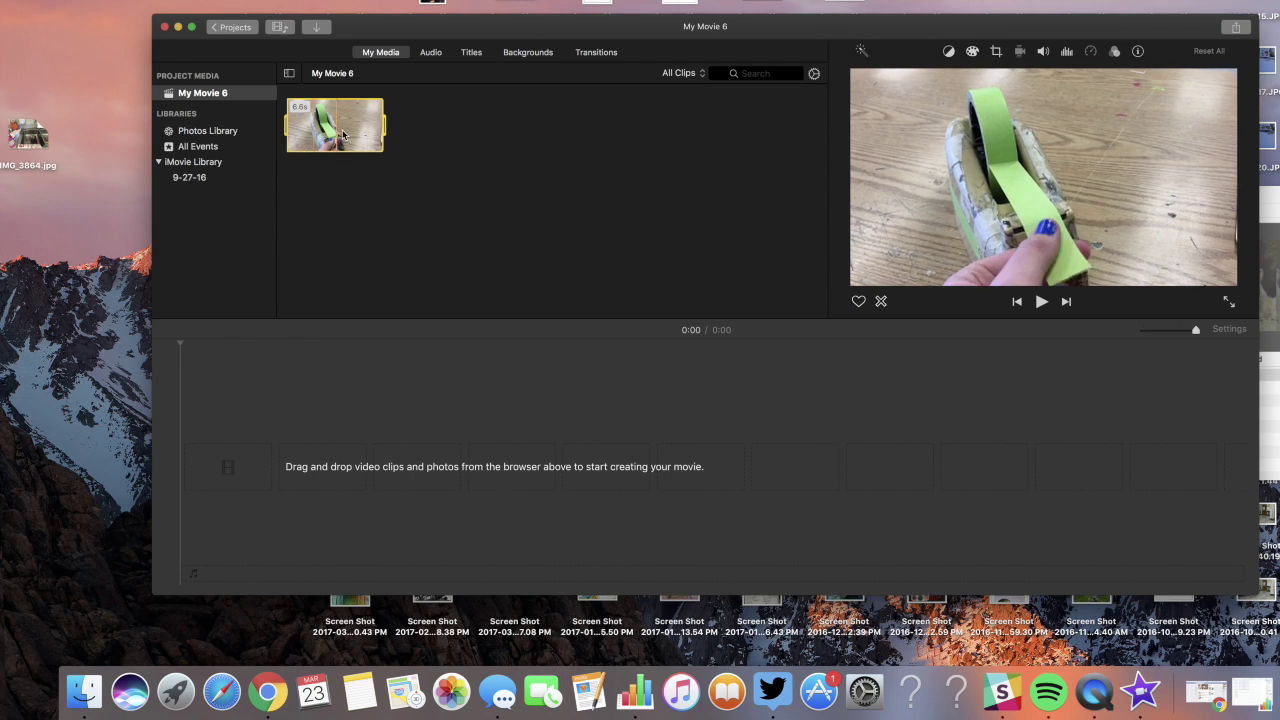
# - Place the 6.6-second Object Animation clip on the timeline and play a short preview
pyautogui.moveTo(341, 124); pyautogui.dragTo(200, 472)
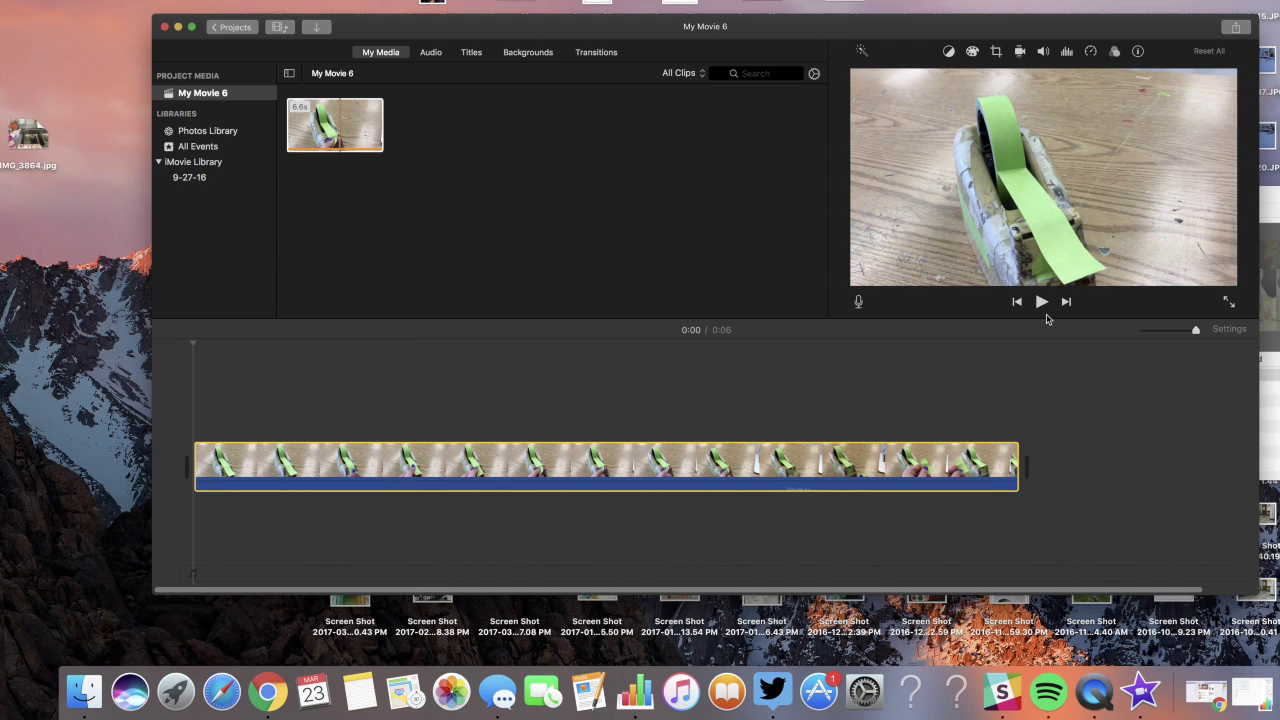
pyautogui.click(1042, 303)
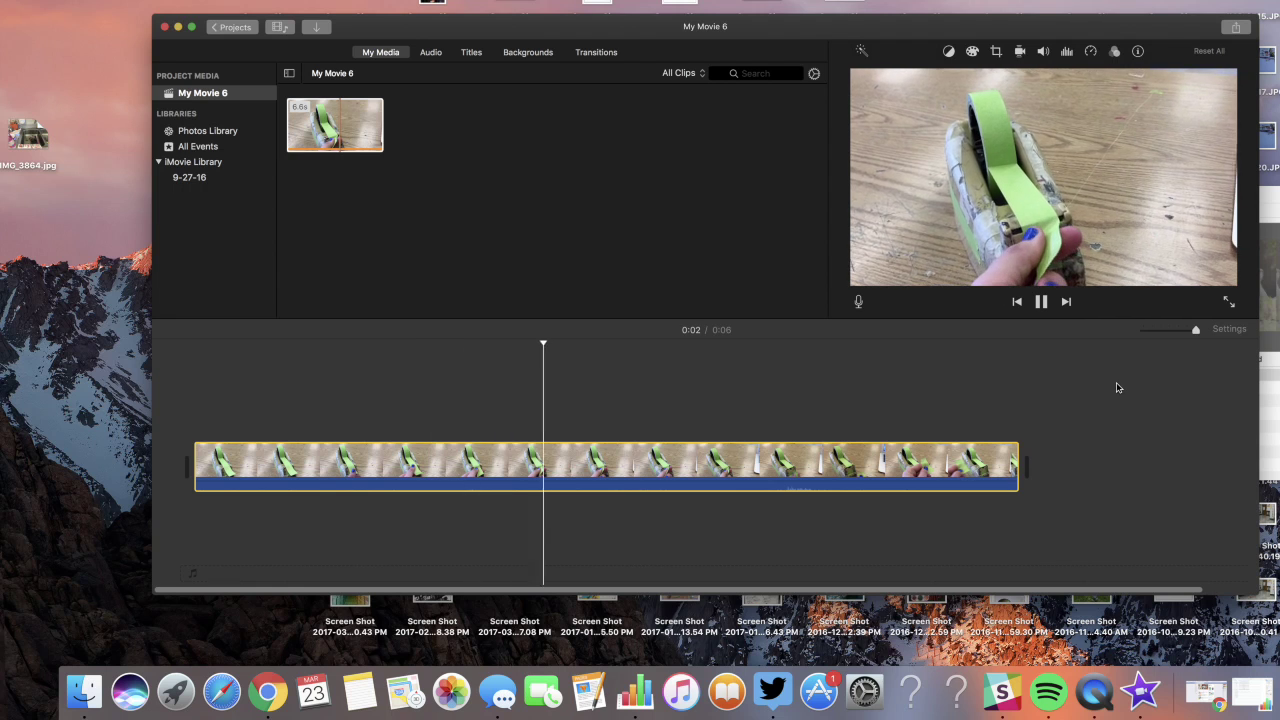
pyautogui.click(1046, 306)
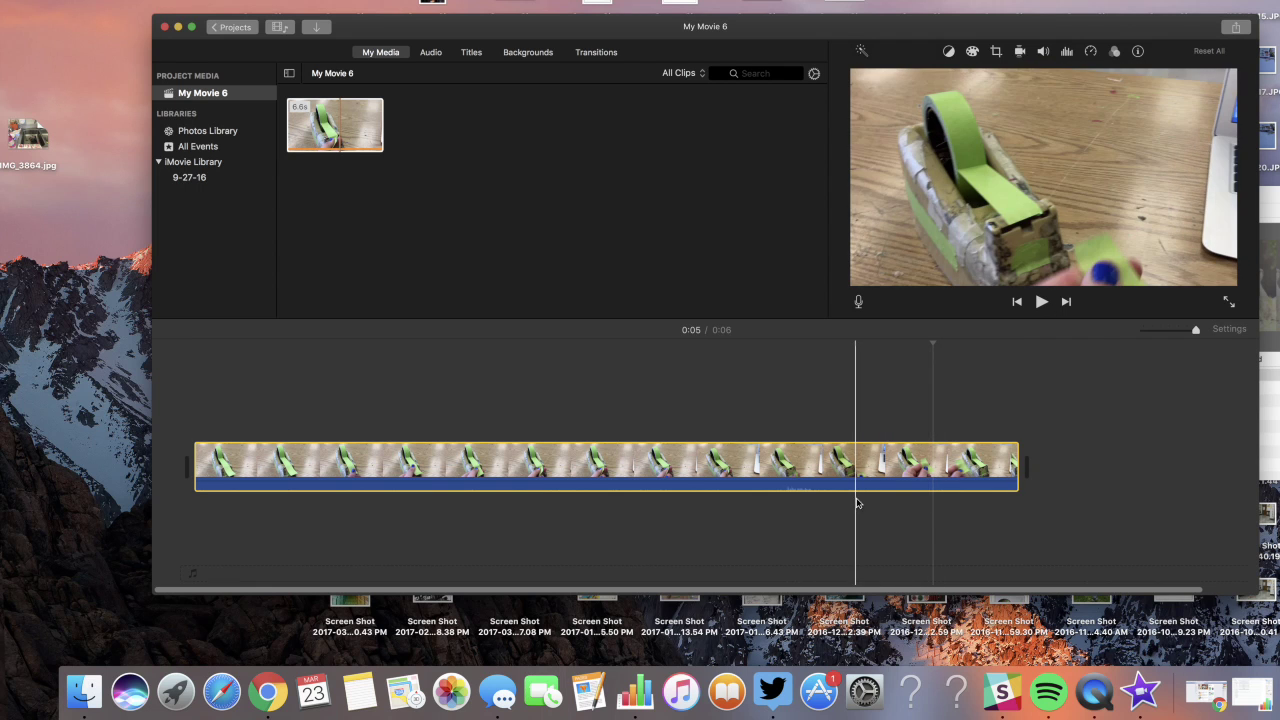
# - Detach the Object Animation clip's audio, delete it, and play back the silent video
pyautogui.click(658, 487)
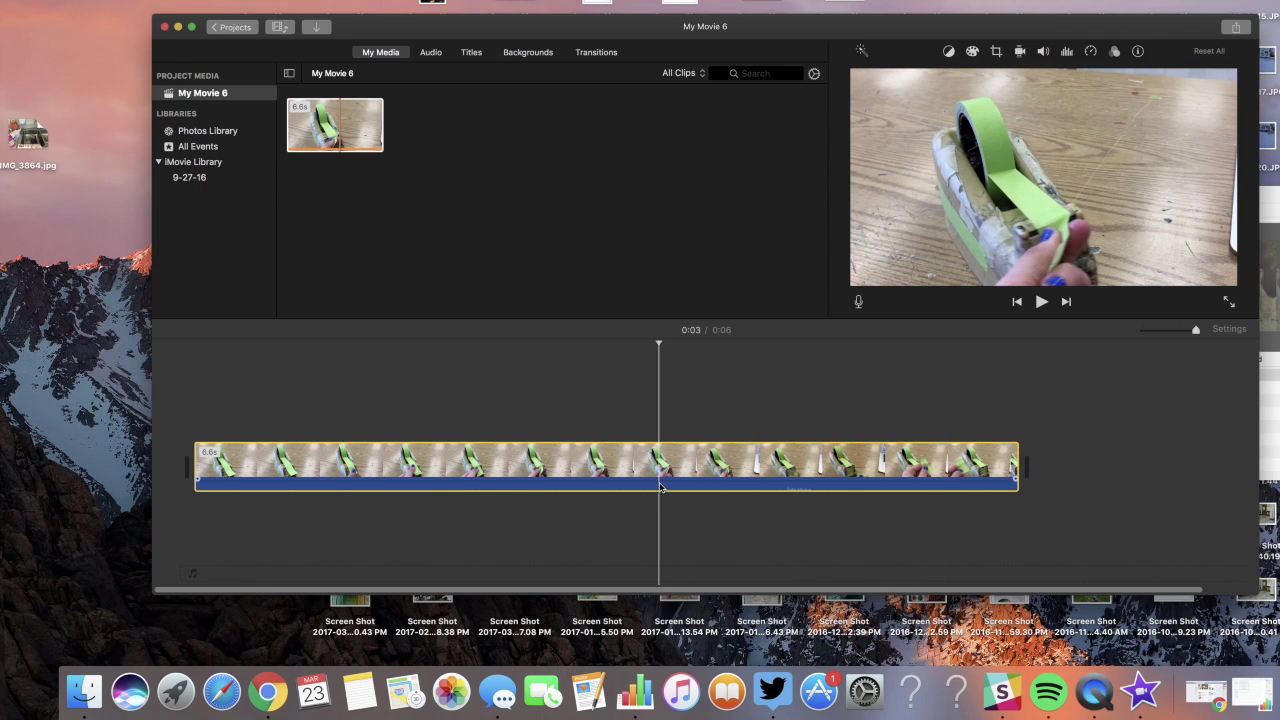
pyautogui.rightClick(460, 486)
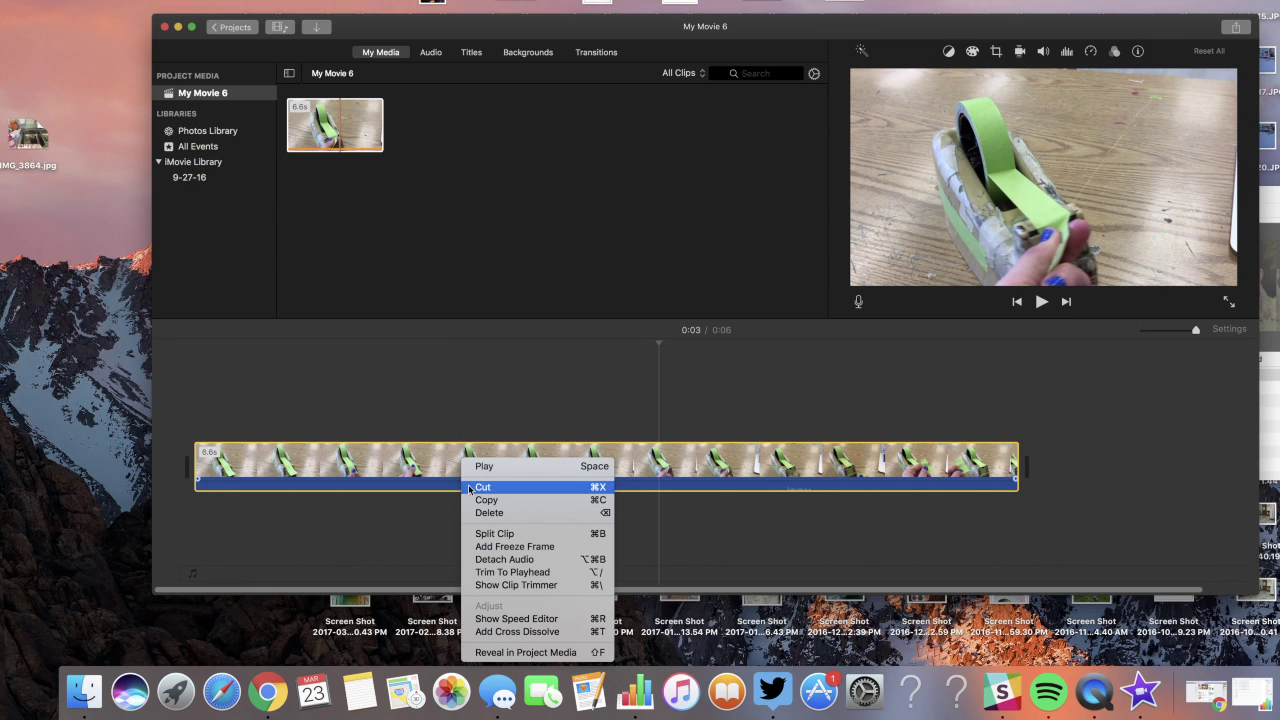
pyautogui.click(505, 559)
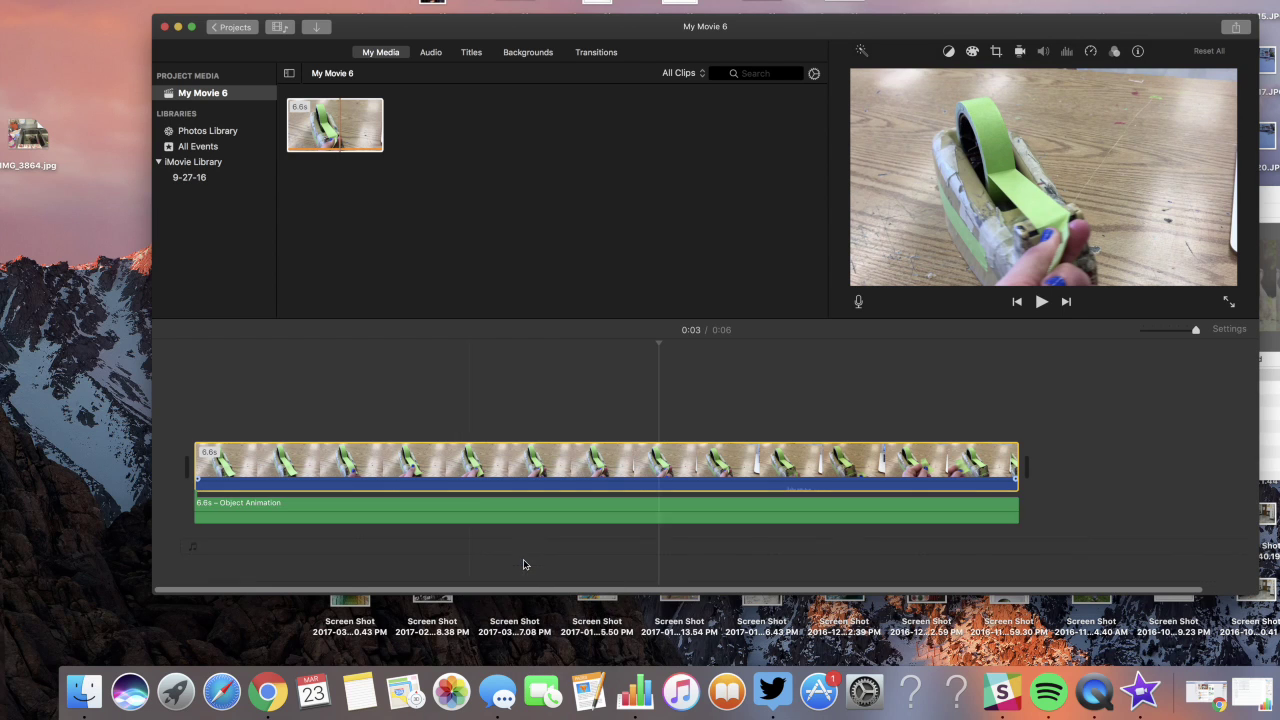
pyautogui.click(256, 515)
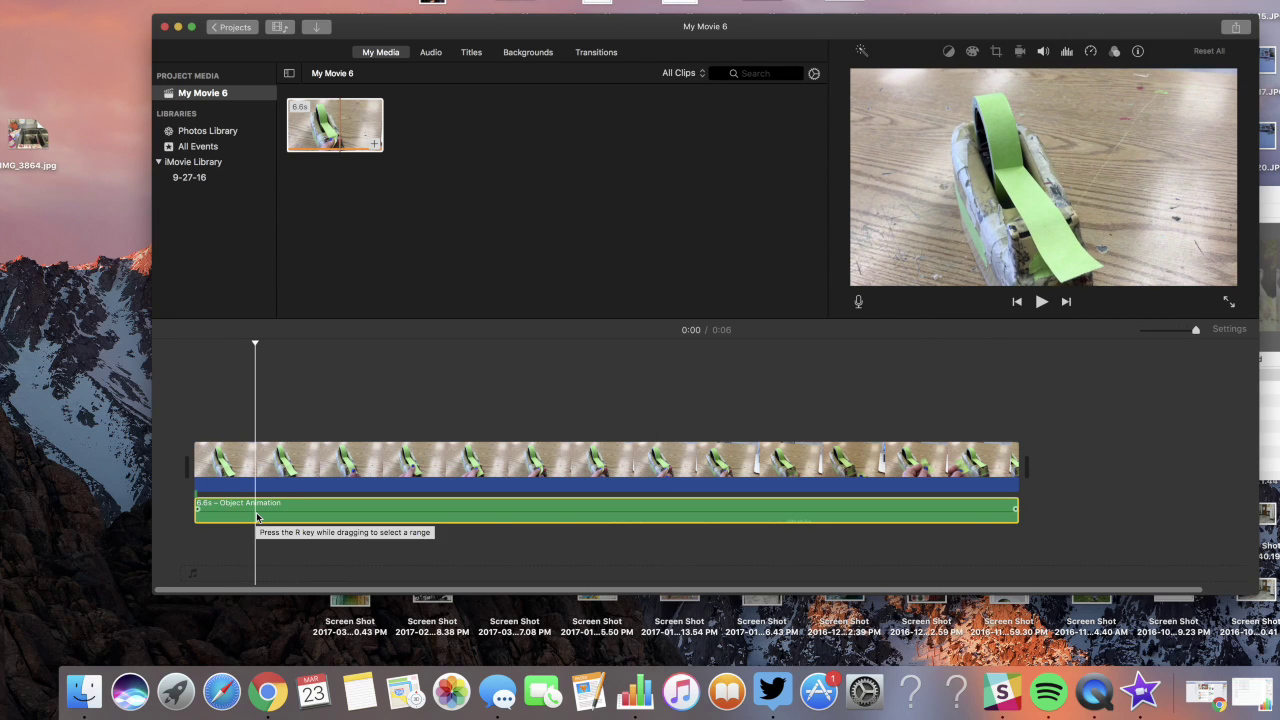
pyautogui.press('Delete')
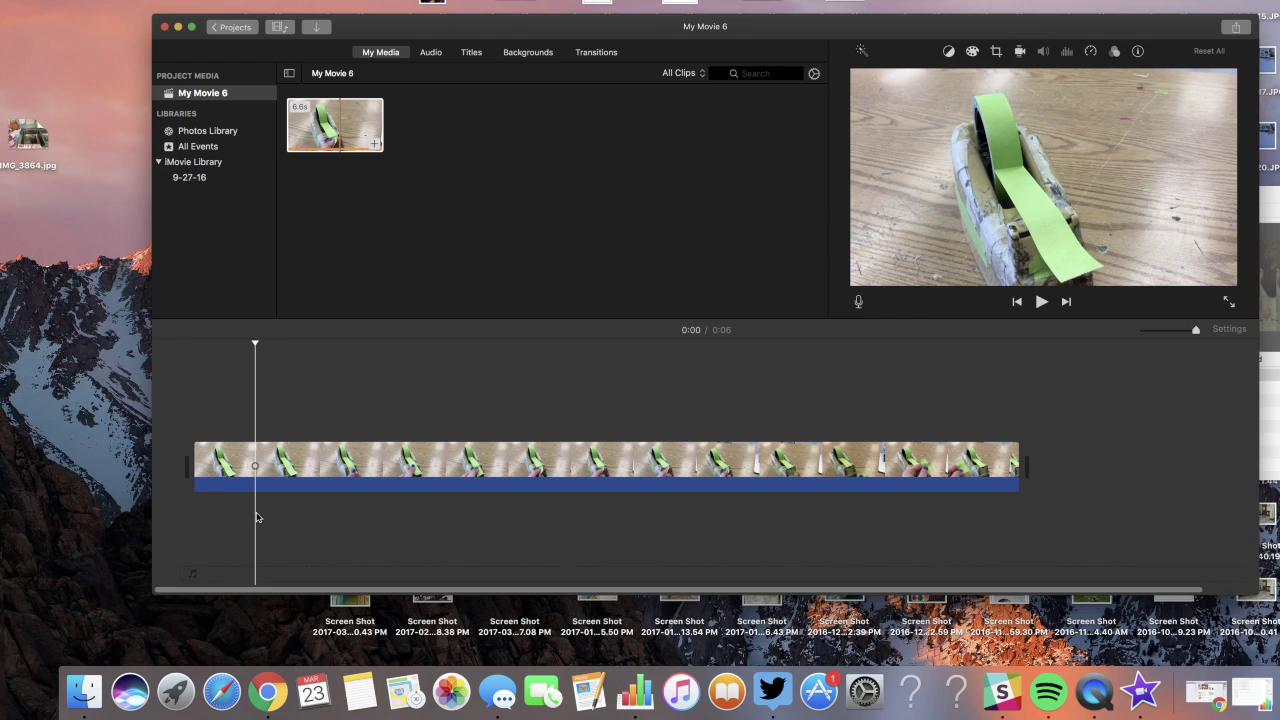
pyautogui.click(1042, 302)
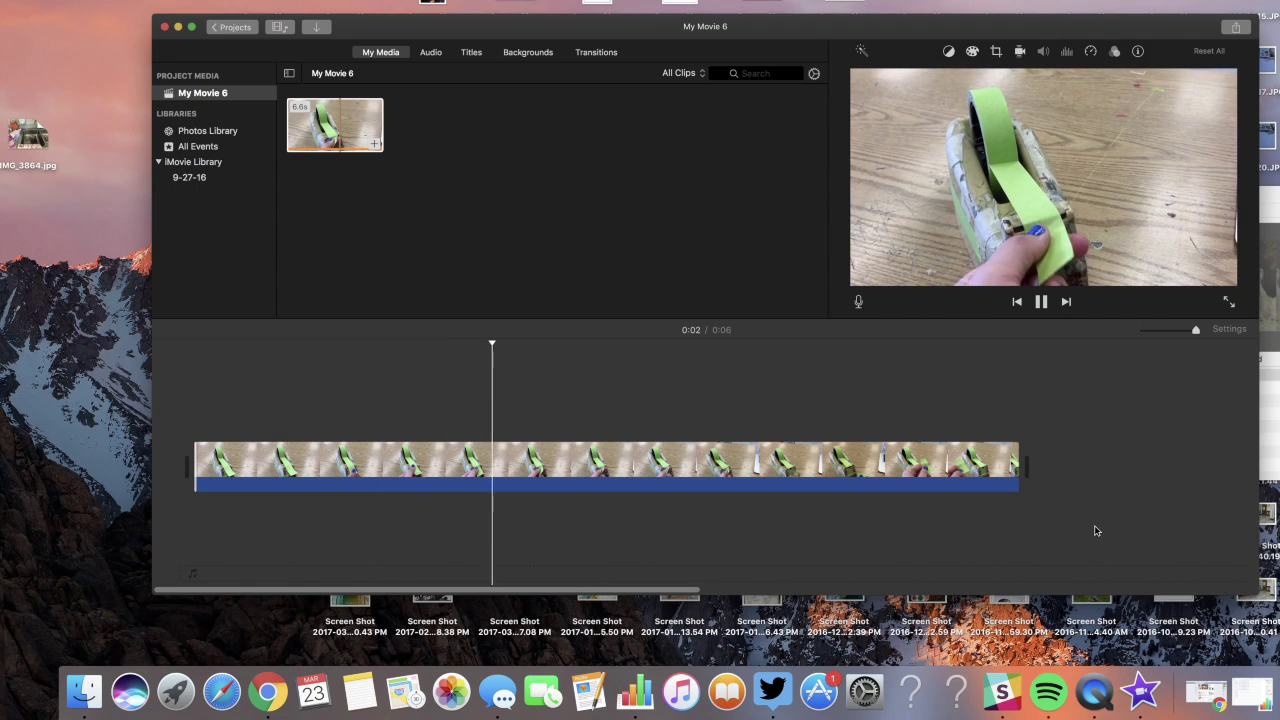
# - Stop playback and return the playhead to the start of the movie
pyautogui.click(1041, 301)
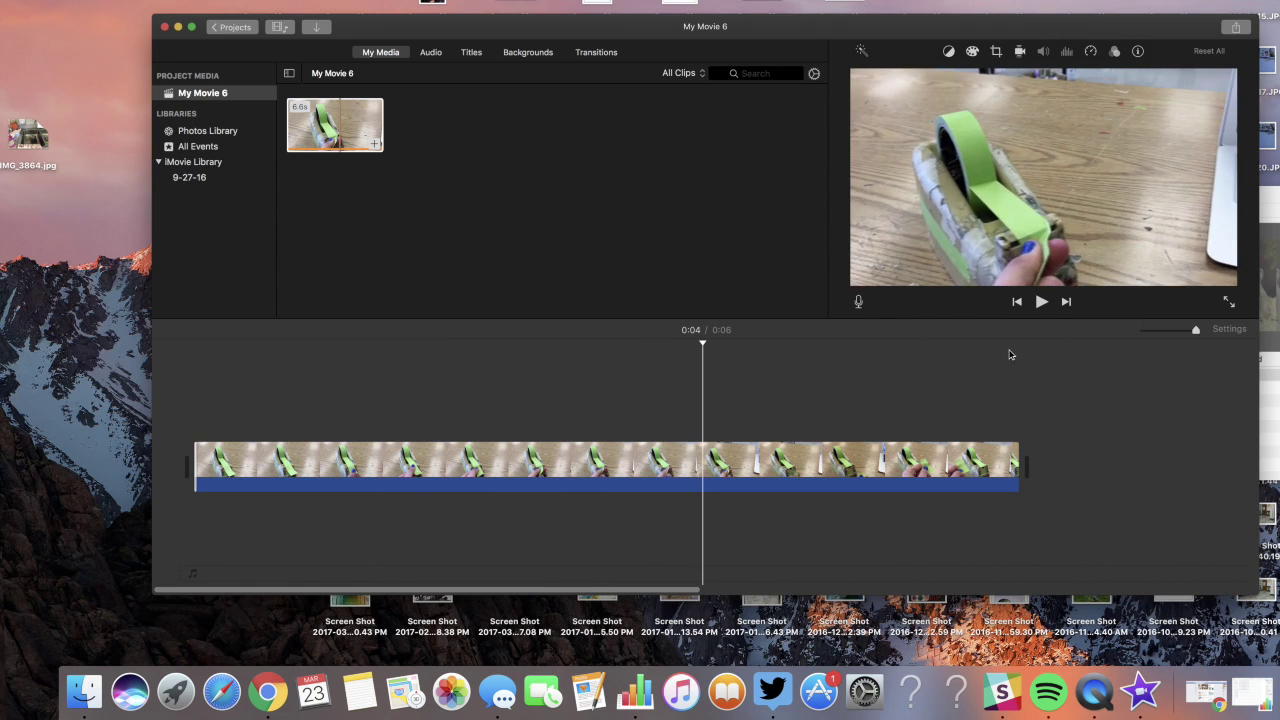
pyautogui.moveTo(702, 360); pyautogui.dragTo(435, 349)
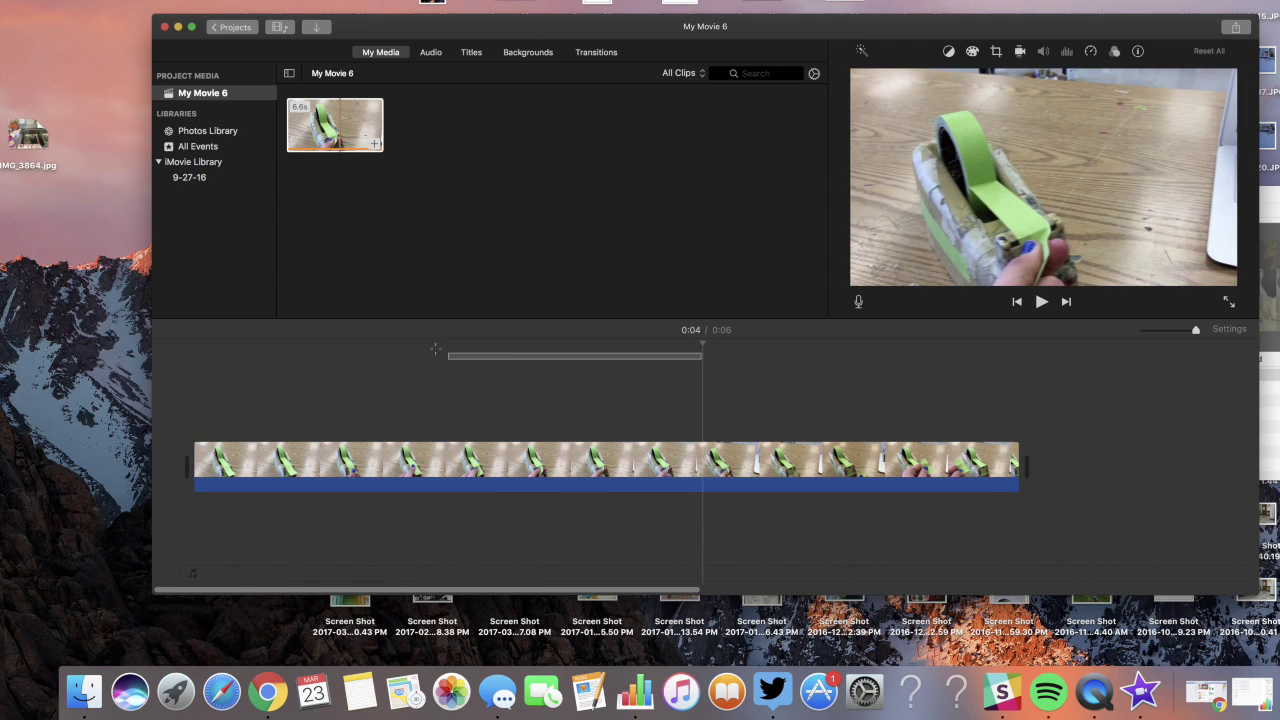
pyautogui.click(350, 345)
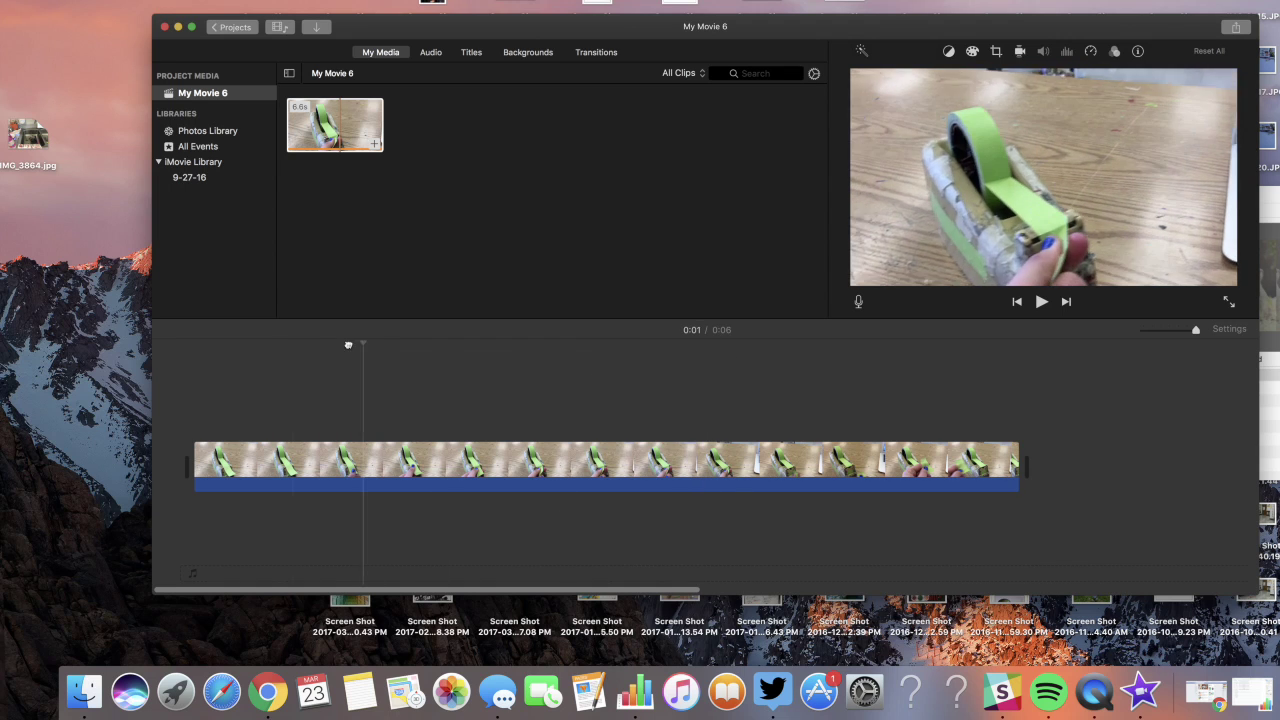
pyautogui.click(196, 363)
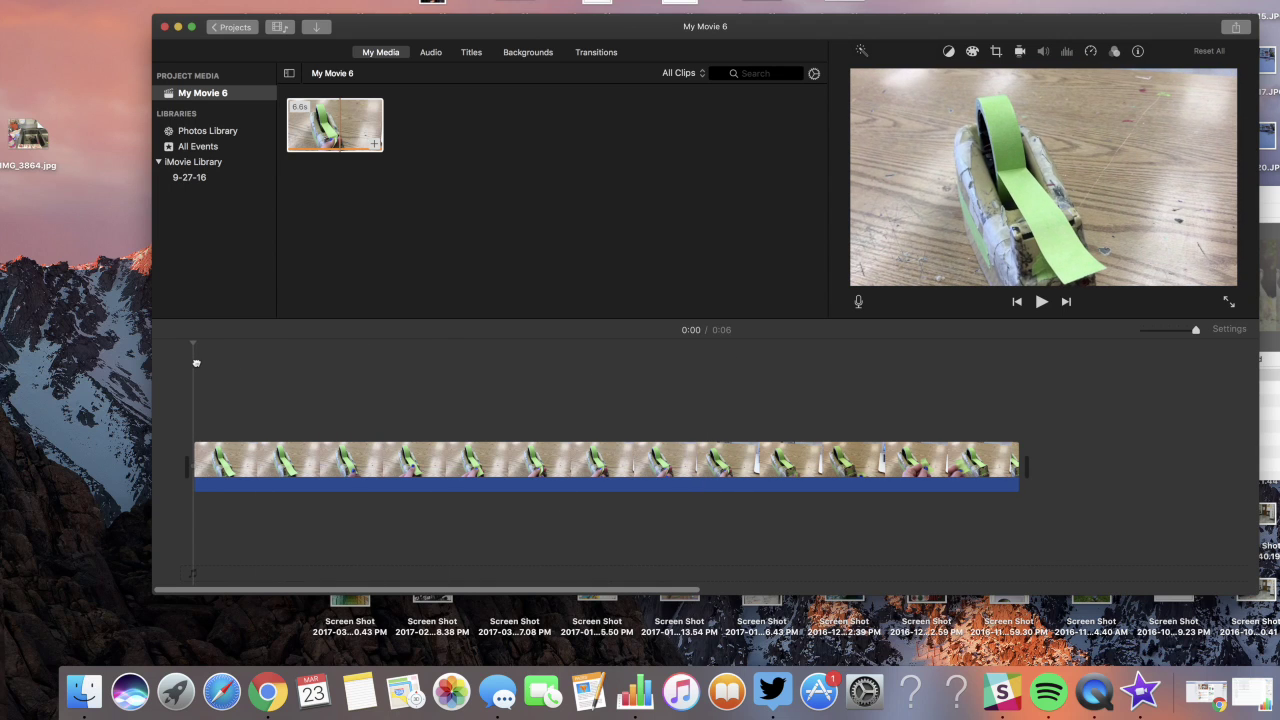
# - Show the clip's stabilization settings, preview the movie, and open the voiceover tool
pyautogui.click(1019, 52)
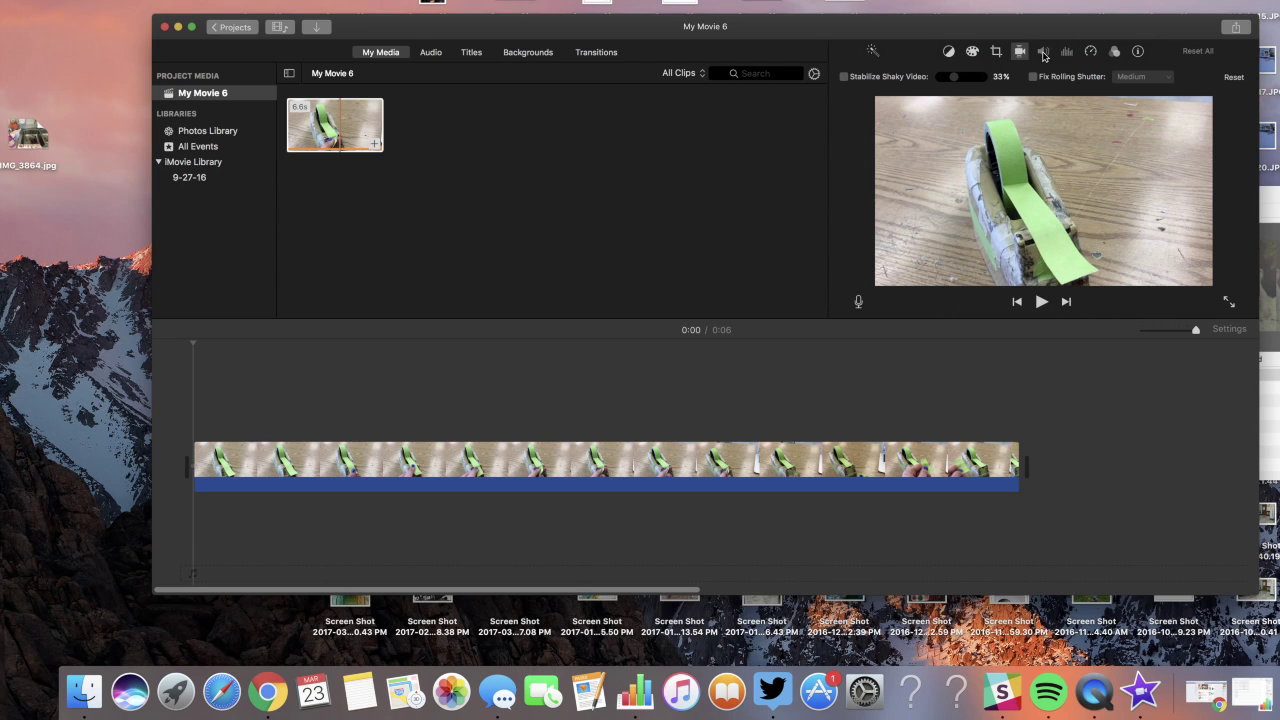
pyautogui.click(1040, 305)
pyautogui.click(1040, 305)
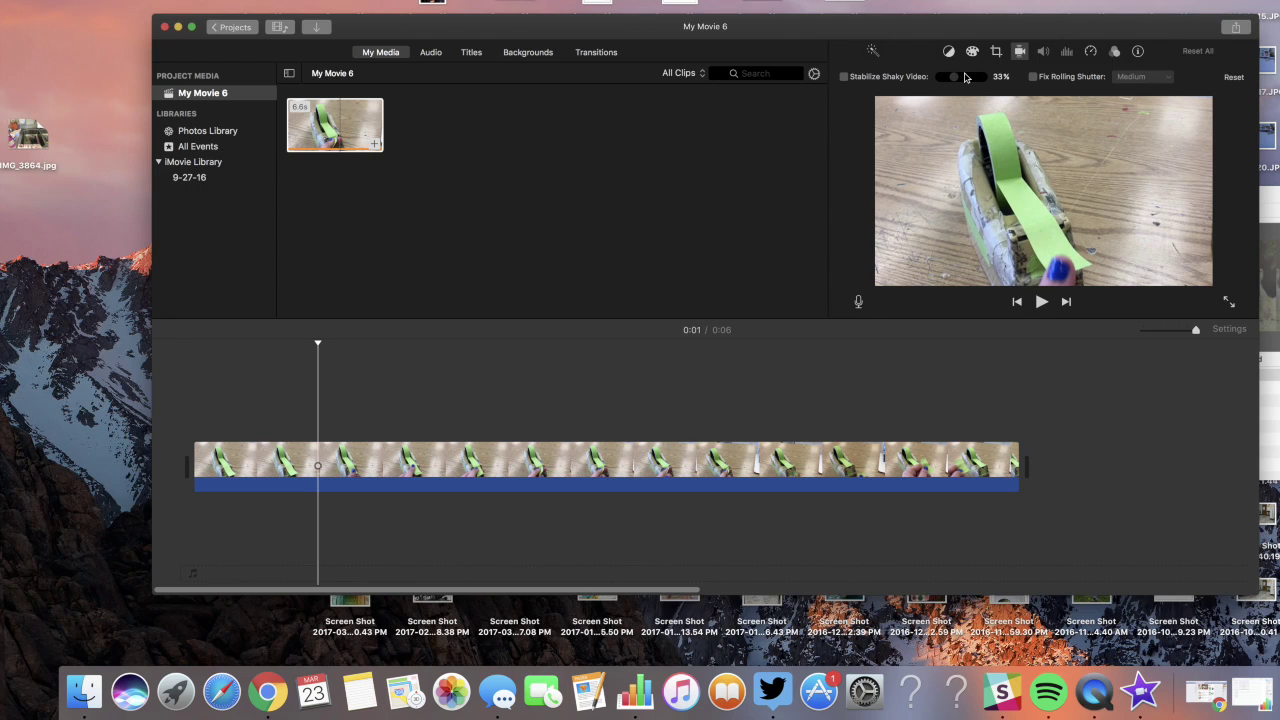
pyautogui.click(858, 301)
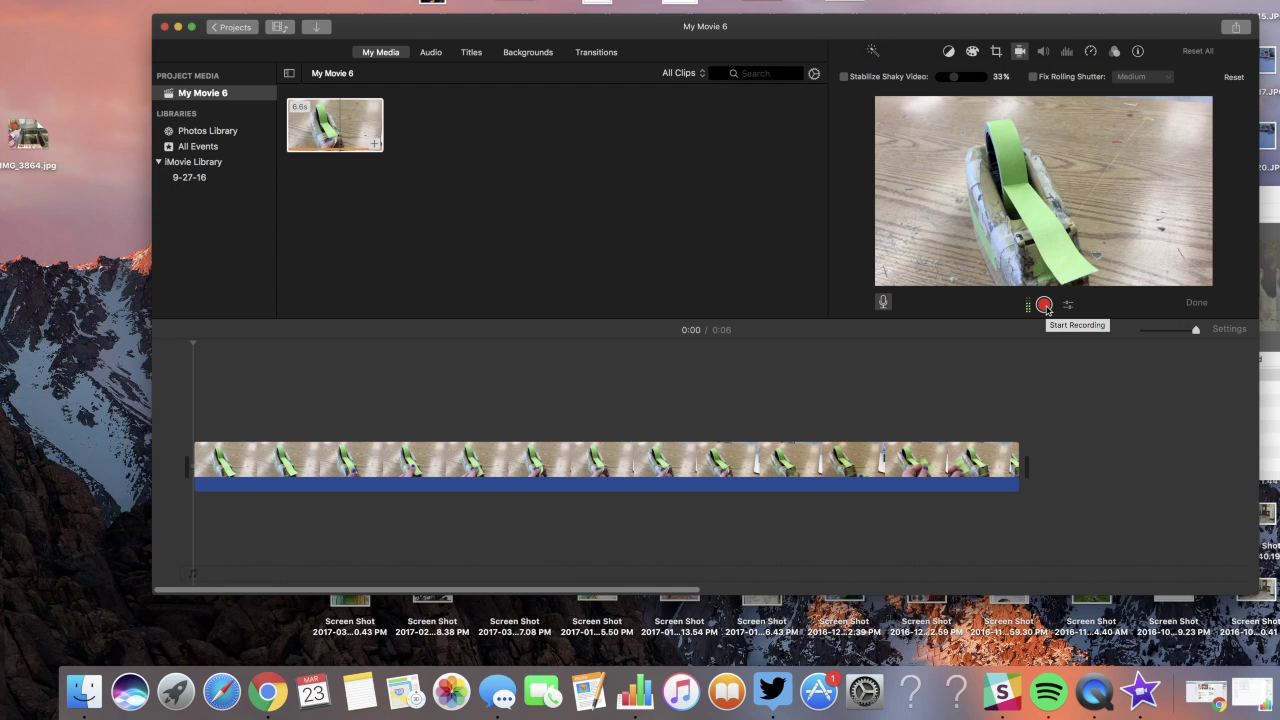
# - Record the 1.4-second VO-1 voiceover at the start of the movie
pyautogui.click(1044, 305)
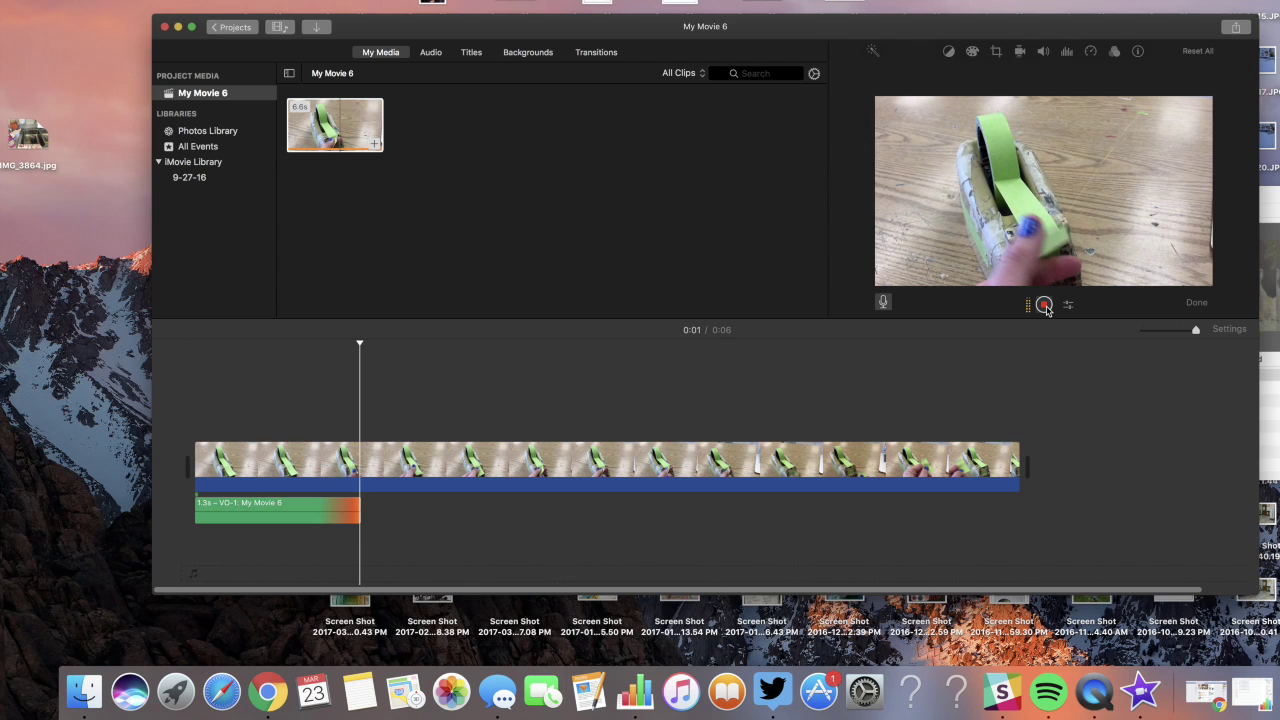
pyautogui.click(1044, 305)
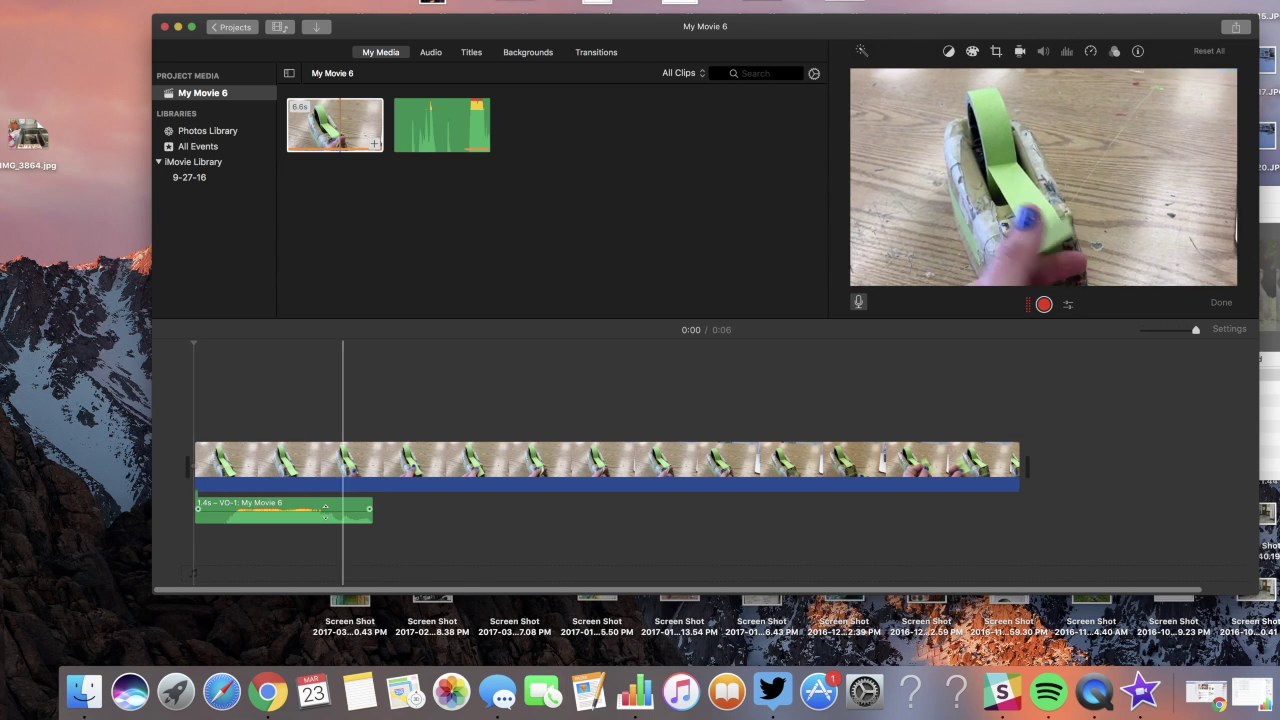
pyautogui.moveTo(265, 508); pyautogui.dragTo(292, 506)
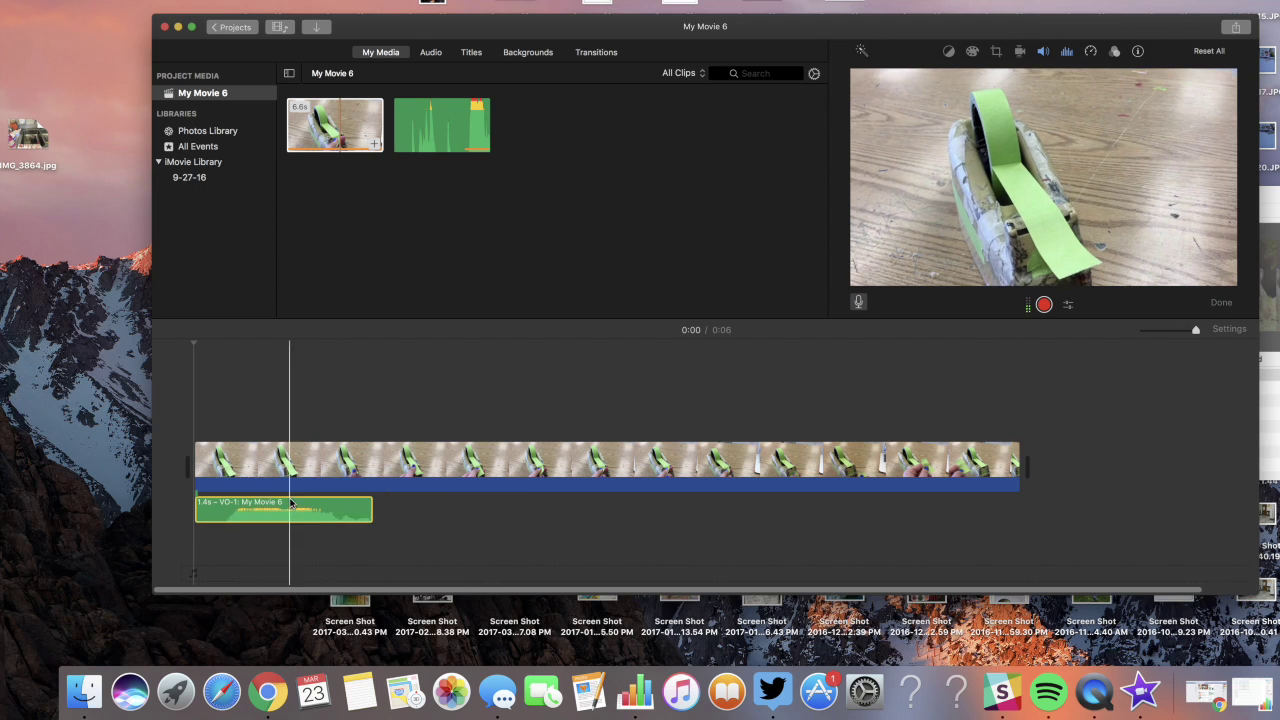
# - Record a second 2.2-second voiceover, VO-2, just after the first one
pyautogui.click(373, 511)
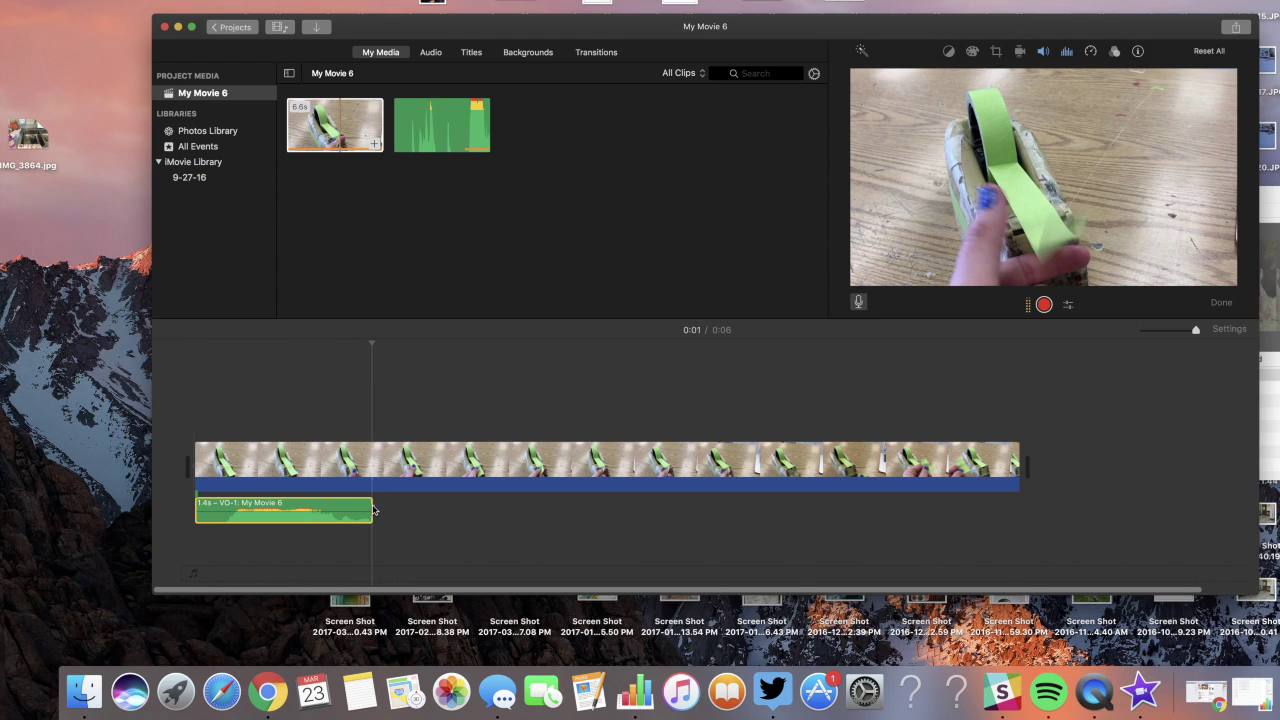
pyautogui.click(858, 302)
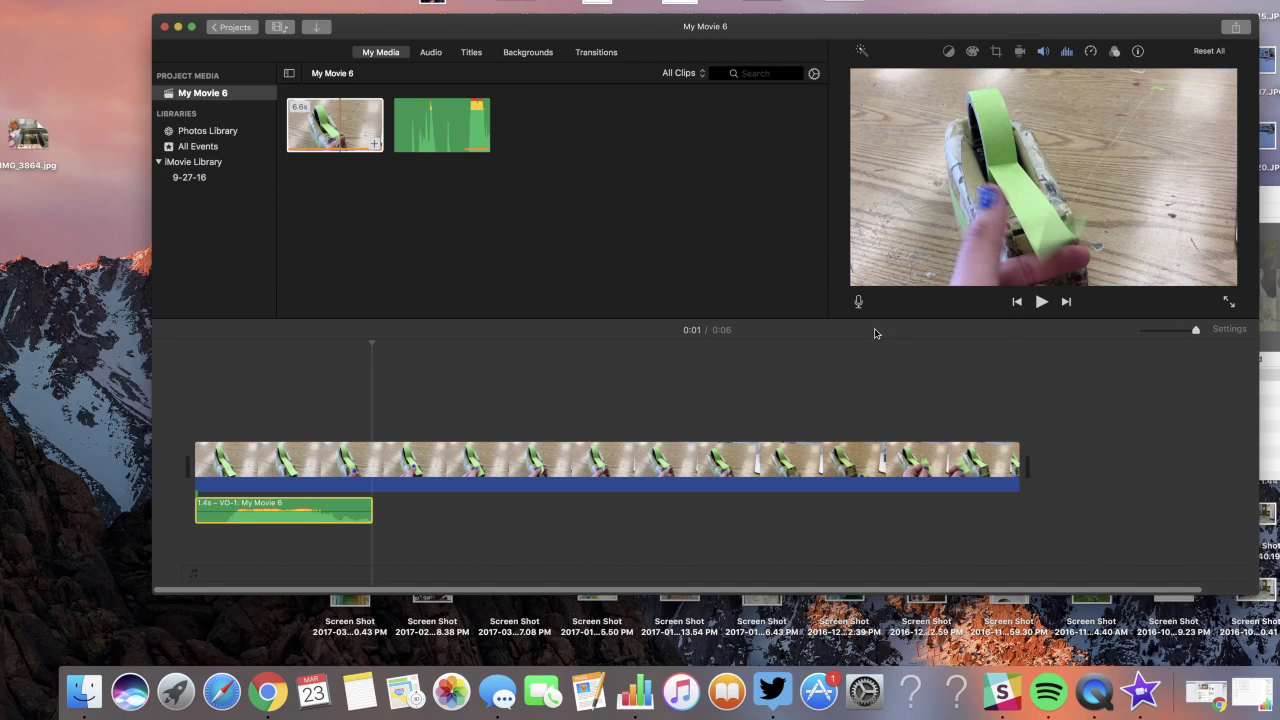
pyautogui.click(858, 302)
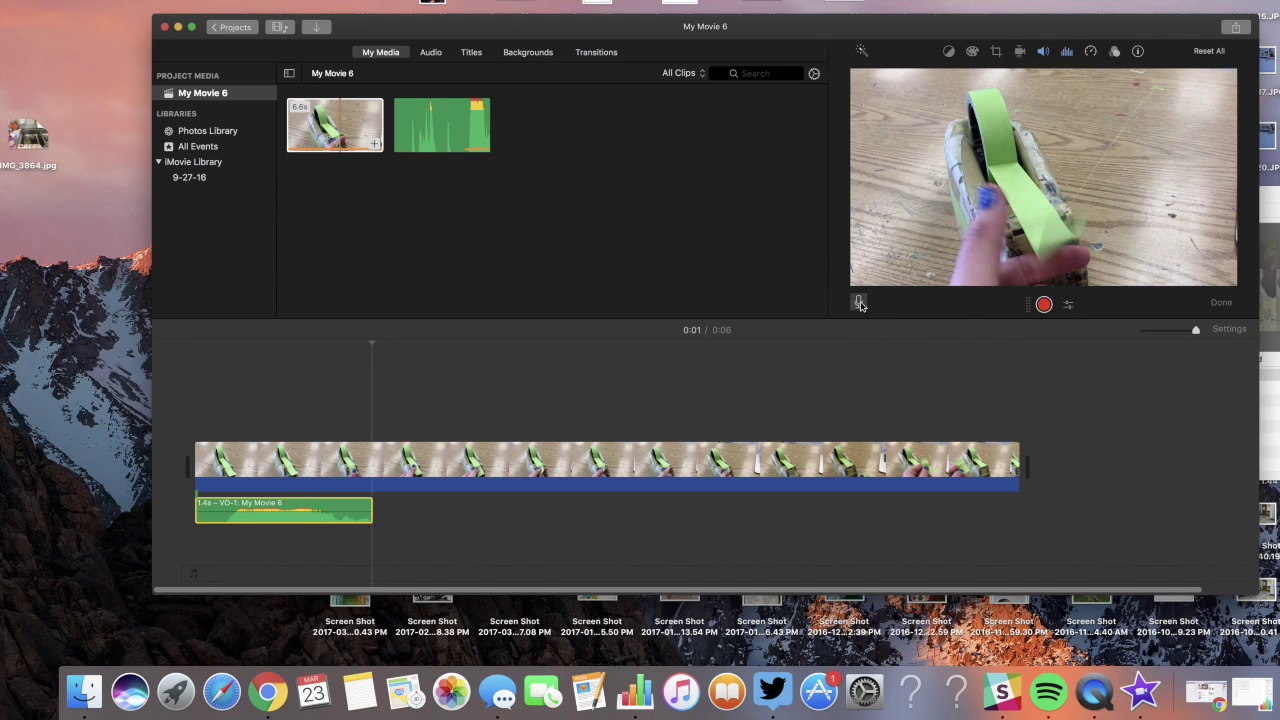
pyautogui.click(1044, 305)
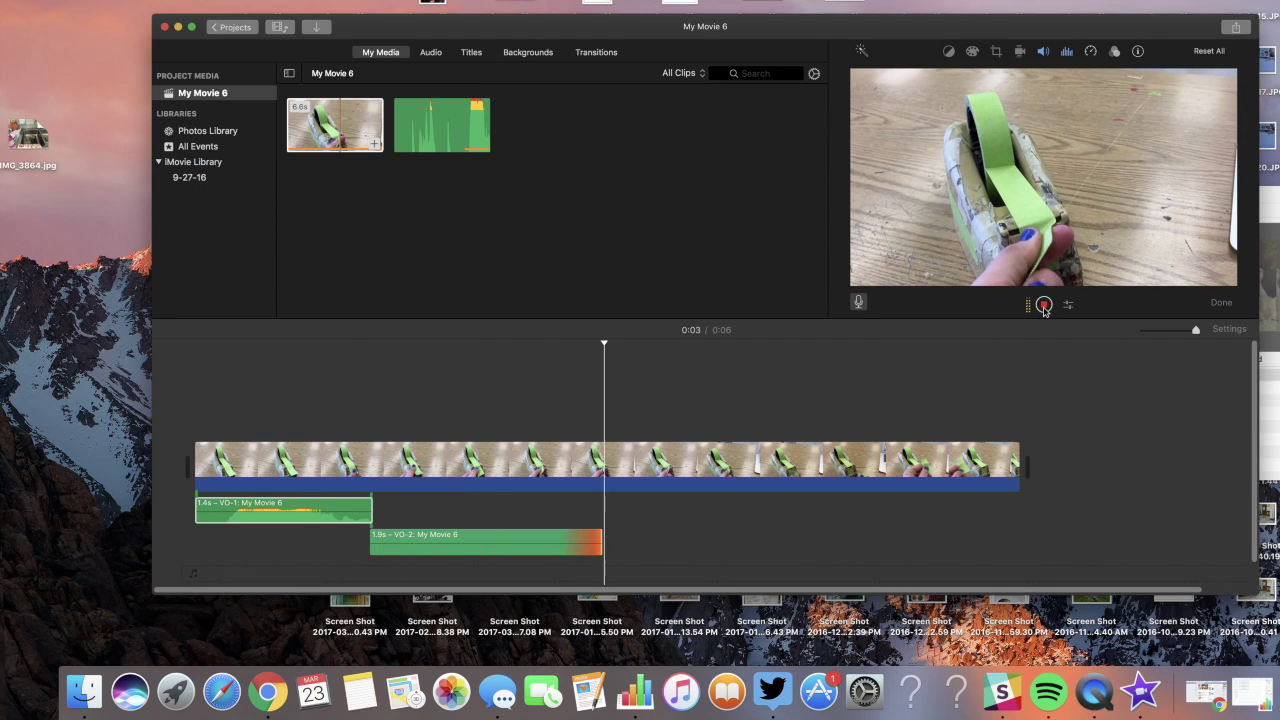
pyautogui.click(1044, 310)
# - Drag VO-2 earlier so it overlaps the end of VO-1
pyautogui.click(440, 541)
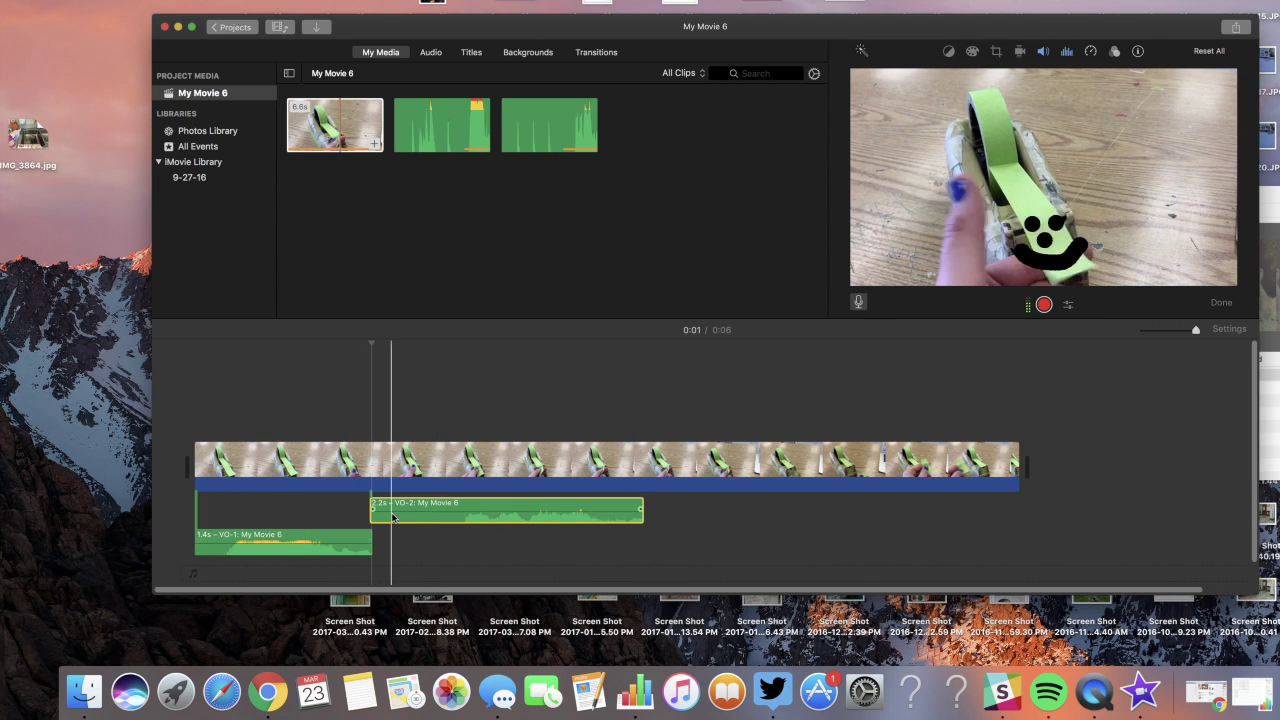
pyautogui.moveTo(408, 510); pyautogui.dragTo(346, 510)
pyautogui.click(216, 520)
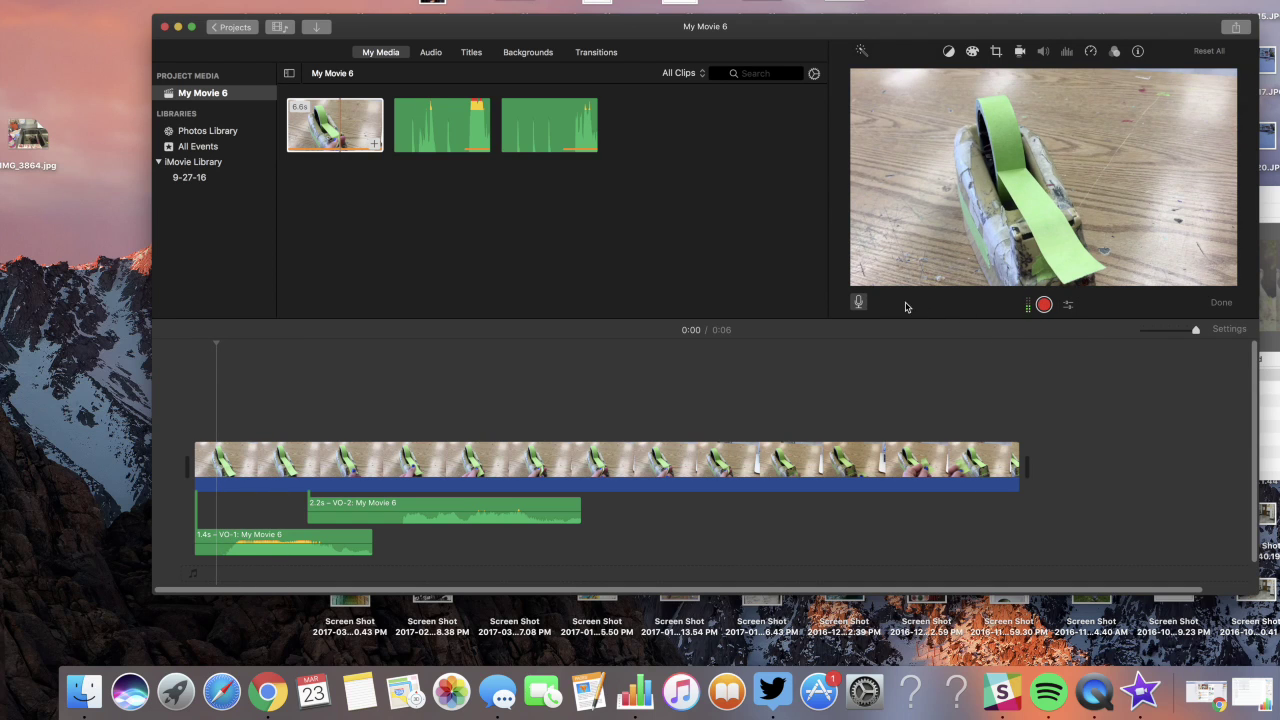
# - Finish voiceover recording and play back the movie with both voiceovers
pyautogui.click(1222, 304)
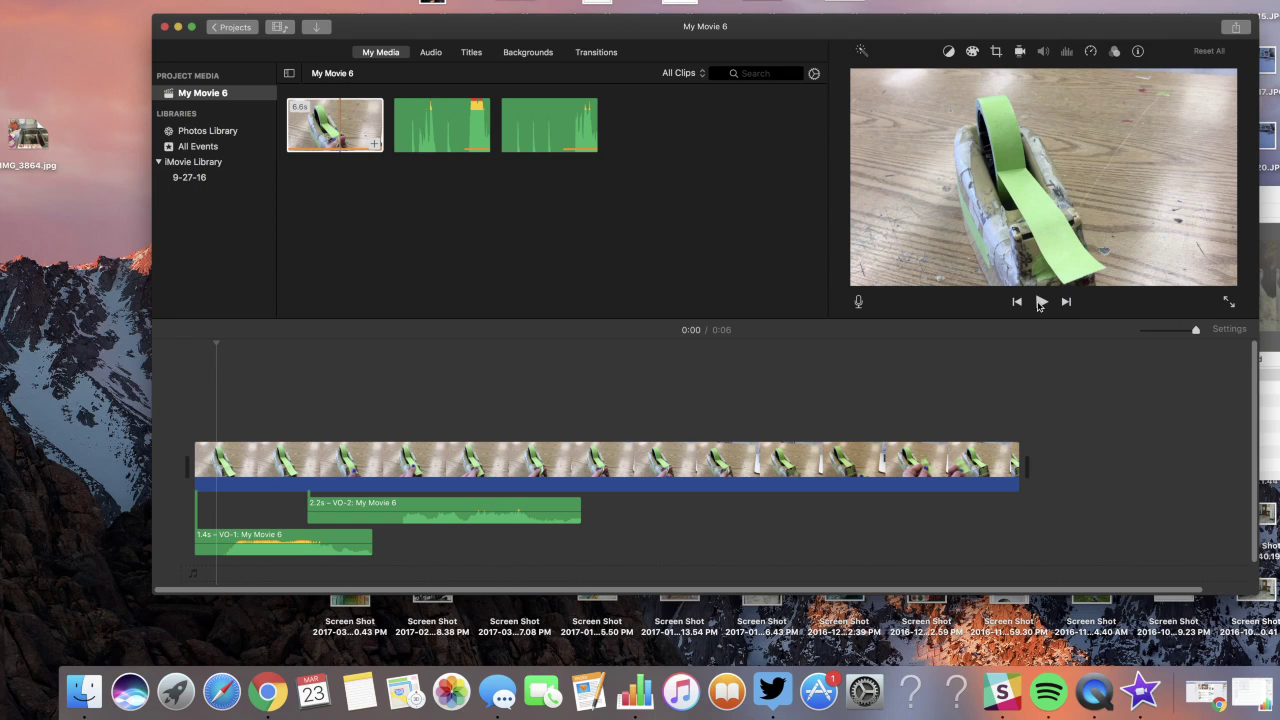
pyautogui.click(1040, 303)
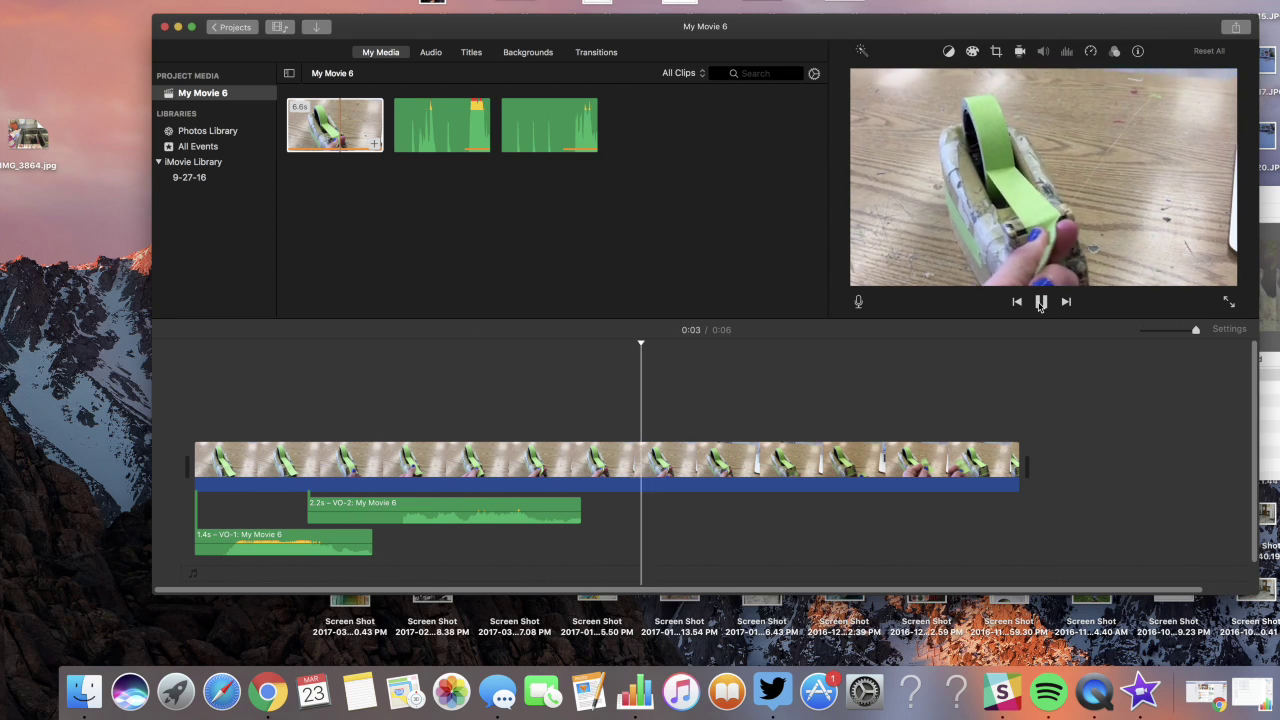
pyautogui.click(1040, 303)
# - Check VO-2's volume settings, then bring up the movie's sharing options
pyautogui.click(543, 510)
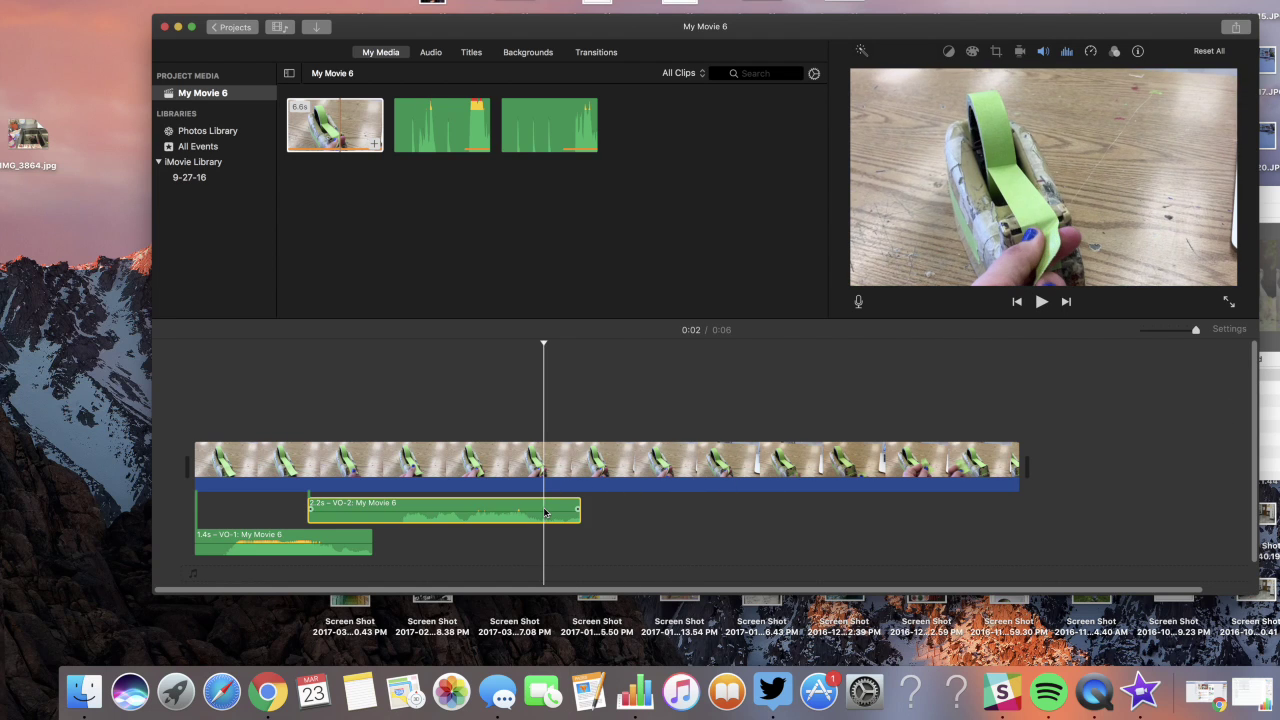
pyautogui.click(1043, 53)
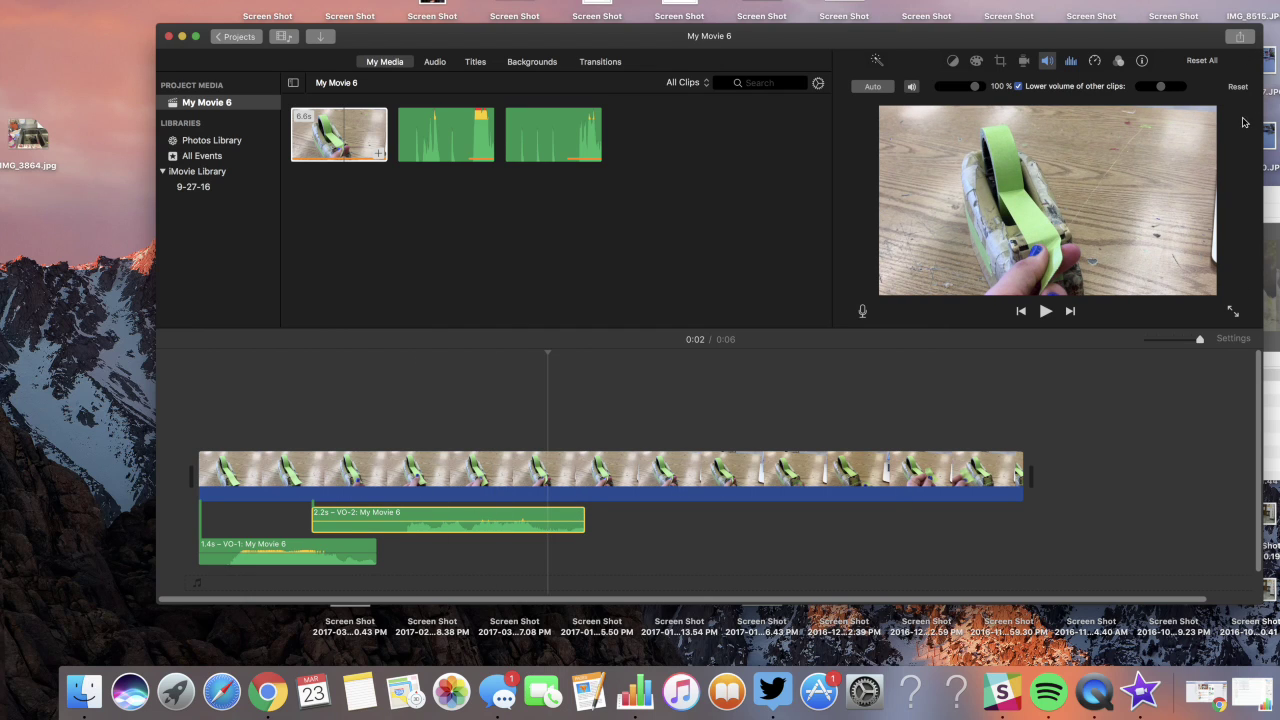
pyautogui.click(1244, 42)
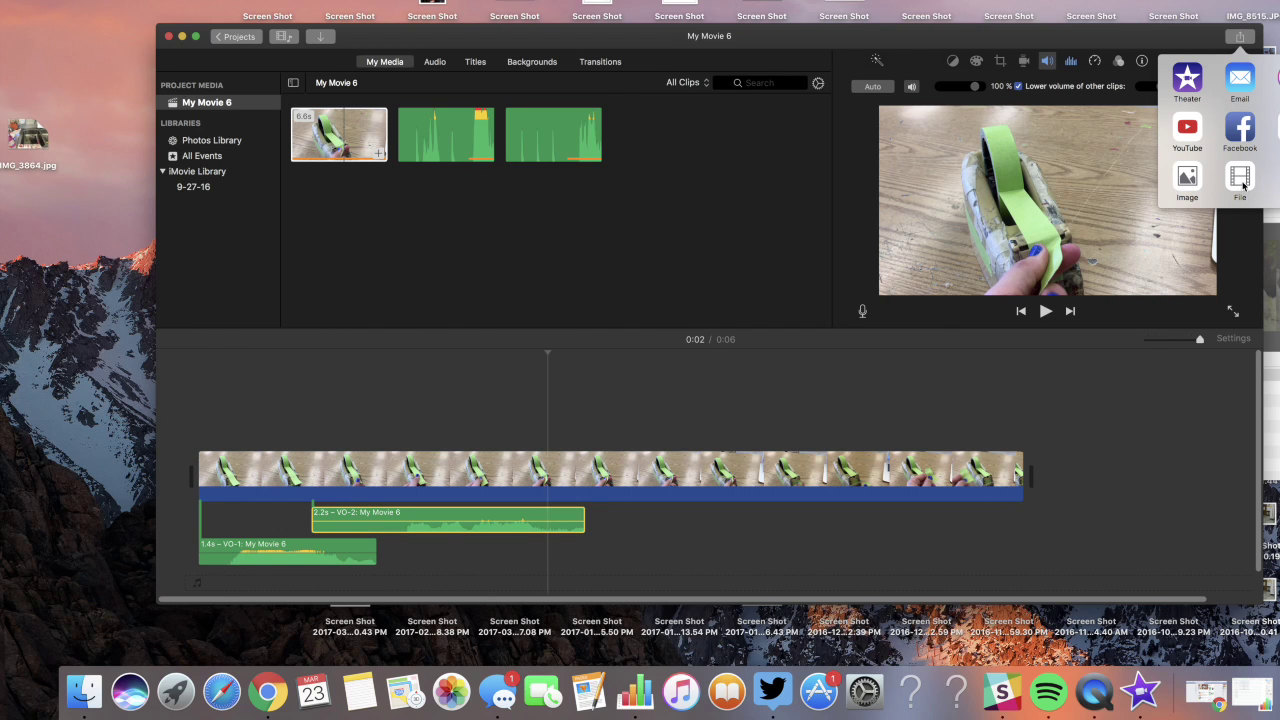
# - Choose File export and retitle the movie 'Object animation'
pyautogui.click(1240, 181)
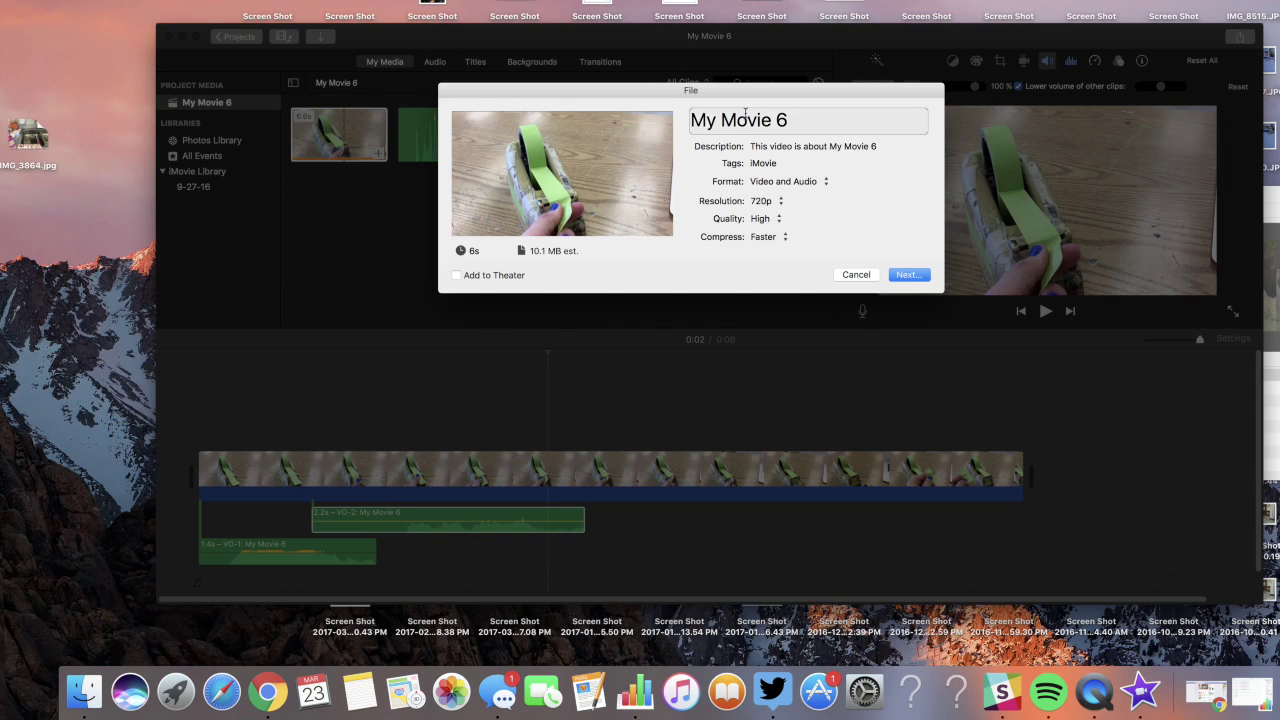
pyautogui.tripleClick(745, 115)
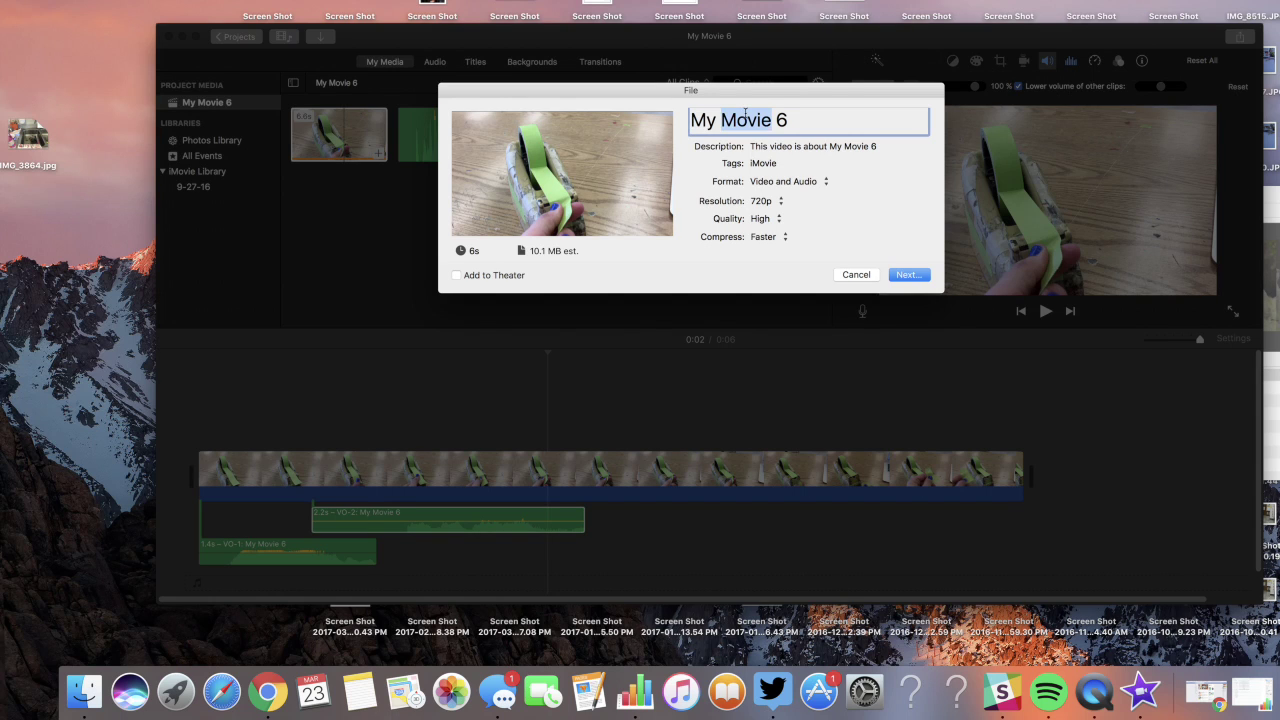
pyautogui.write('Objec')
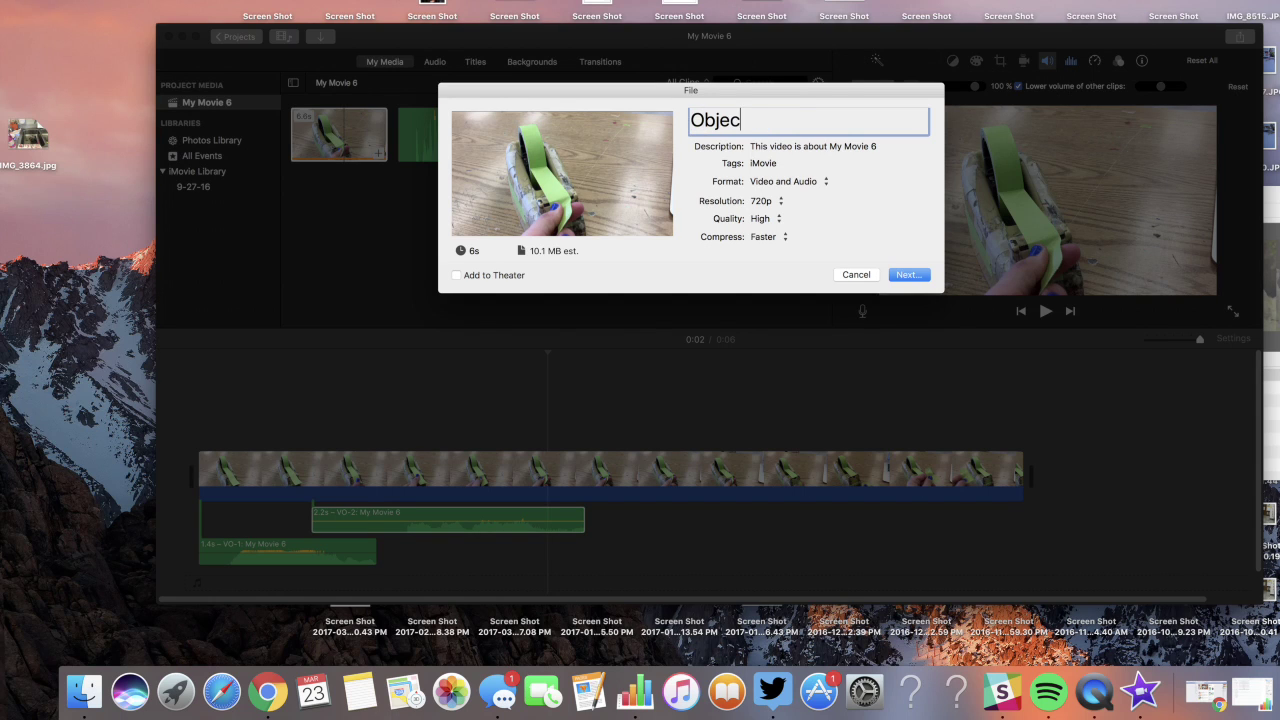
pyautogui.write('t animation')
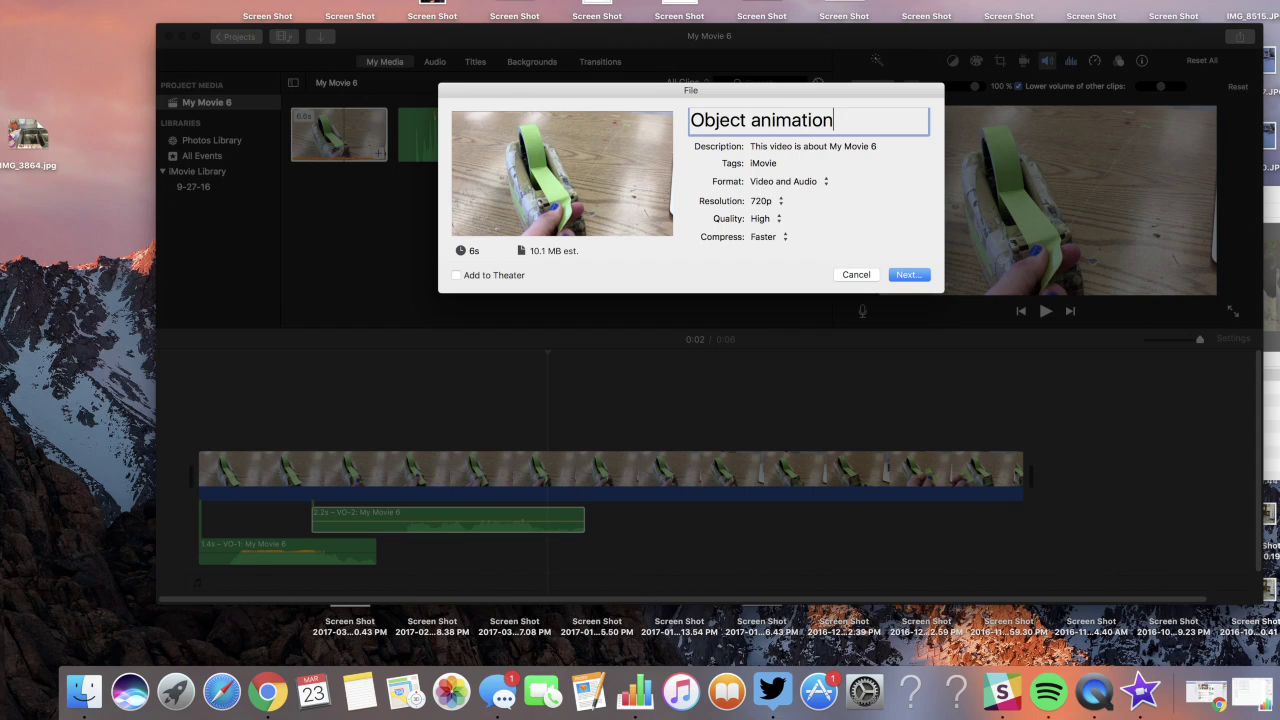